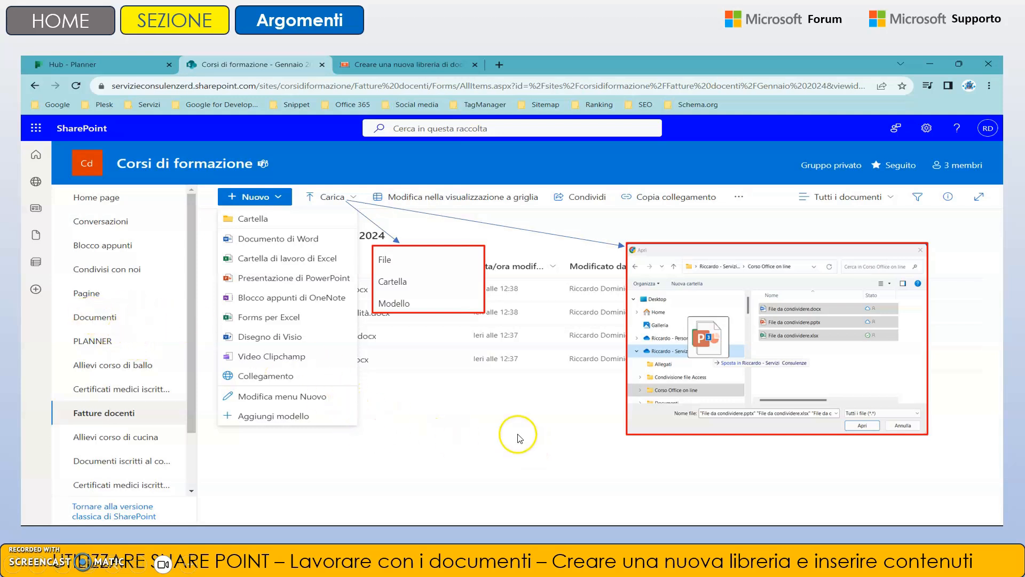
Step: Switch to the browser and examine the folders in the Documenti library of the Cardiology Congress Dubai September 2025 site
{"action": "key", "text": "alt+Tab"}
{"action": "key", "text": "alt+Tab"}
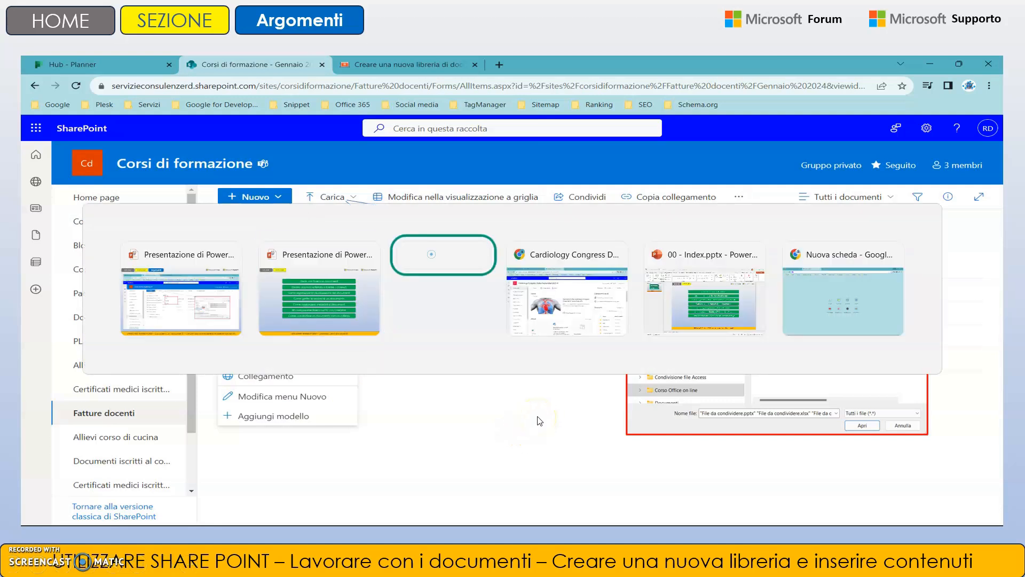
{"action": "key", "text": "alt+Tab"}
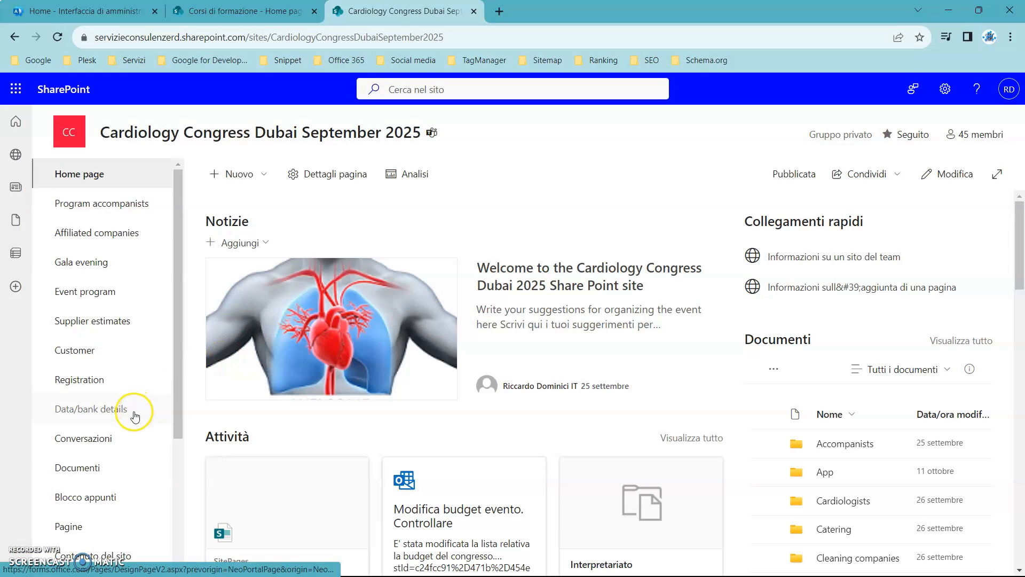
{"action": "left_click", "coordinate": [120, 467]}
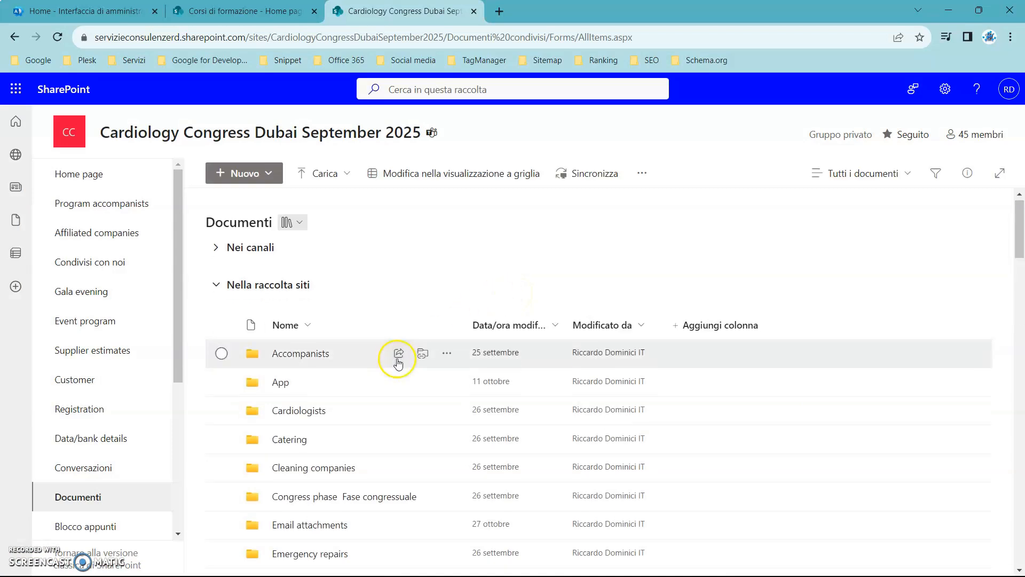
{"action": "scroll", "coordinate": [399, 365], "scroll_direction": "down", "scroll_amount": 4}
{"action": "scroll", "coordinate": [399, 366], "scroll_direction": "up", "scroll_amount": 4}
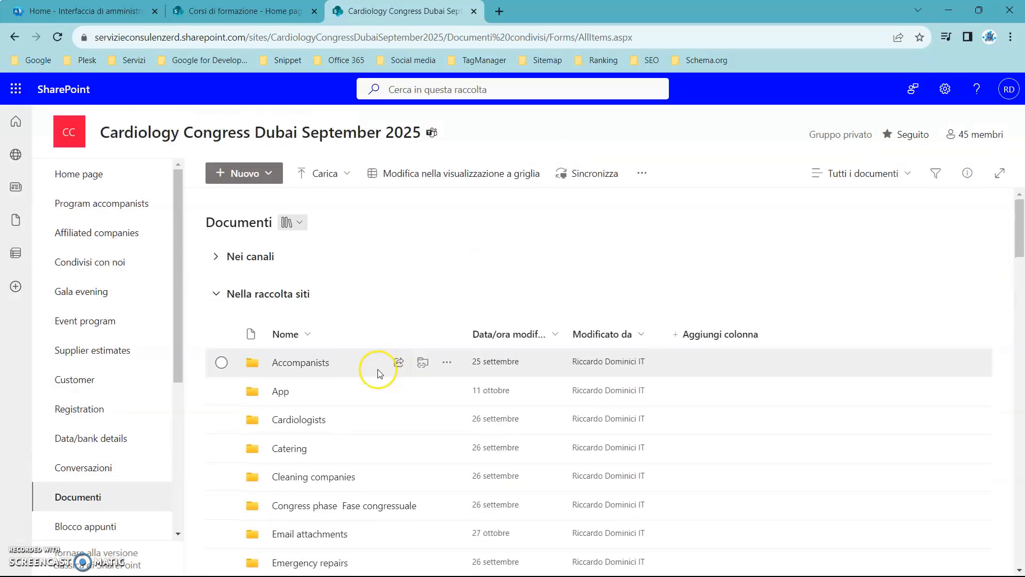
{"action": "scroll", "coordinate": [327, 420], "scroll_direction": "down", "scroll_amount": 3}
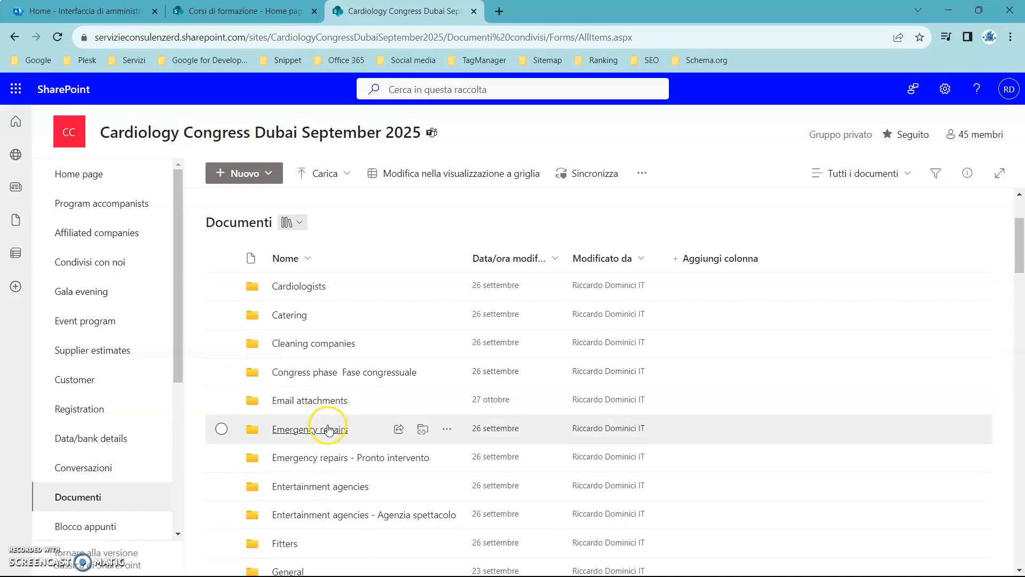
{"action": "scroll", "coordinate": [328, 429], "scroll_direction": "up", "scroll_amount": 3}
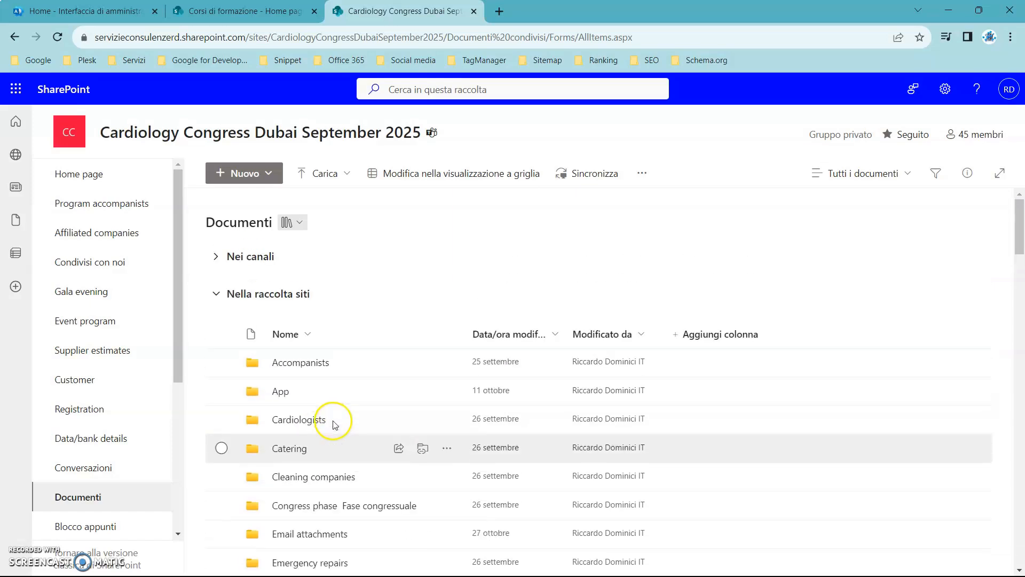
{"action": "left_click", "coordinate": [445, 274]}
Step: Examine the folders in the Documenti library of the Corsi di formazione site
{"action": "left_click", "coordinate": [251, 10]}
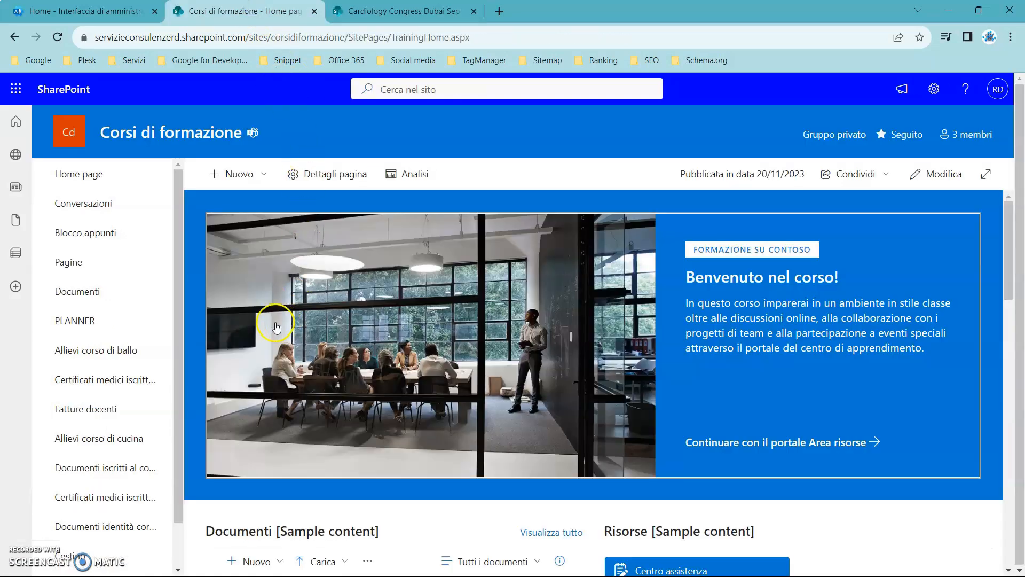
{"action": "left_click", "coordinate": [112, 299]}
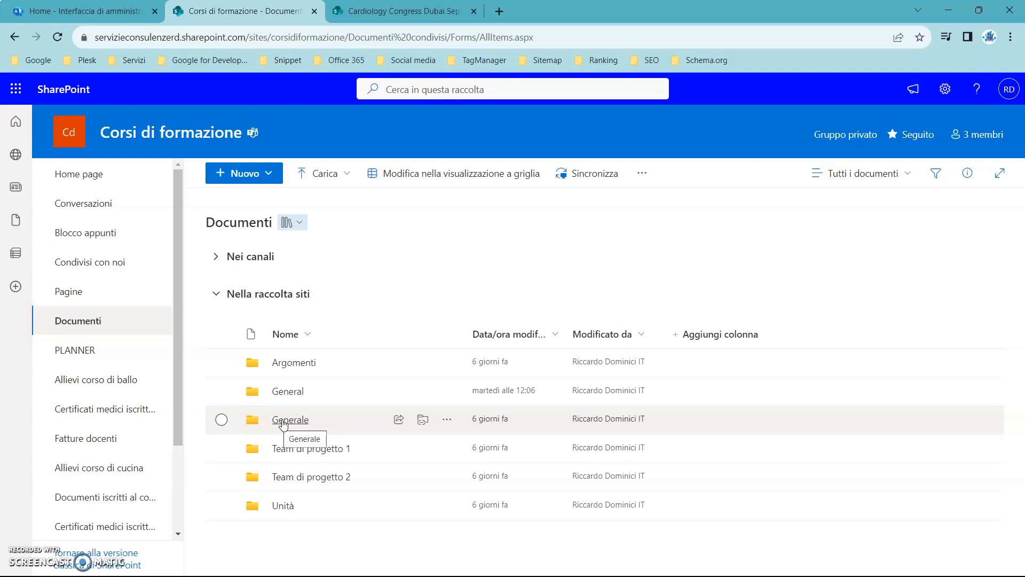
{"action": "left_click", "coordinate": [286, 394]}
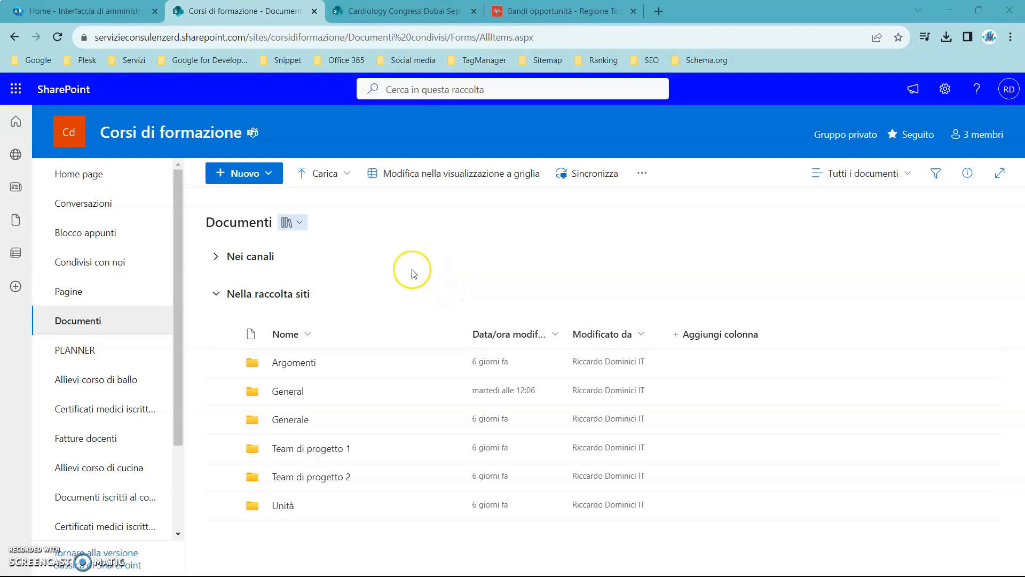
Step: Start a blank document library from the site's home page and name it "Presentazione domande finanziamento corsi"
{"action": "left_click", "coordinate": [96, 174]}
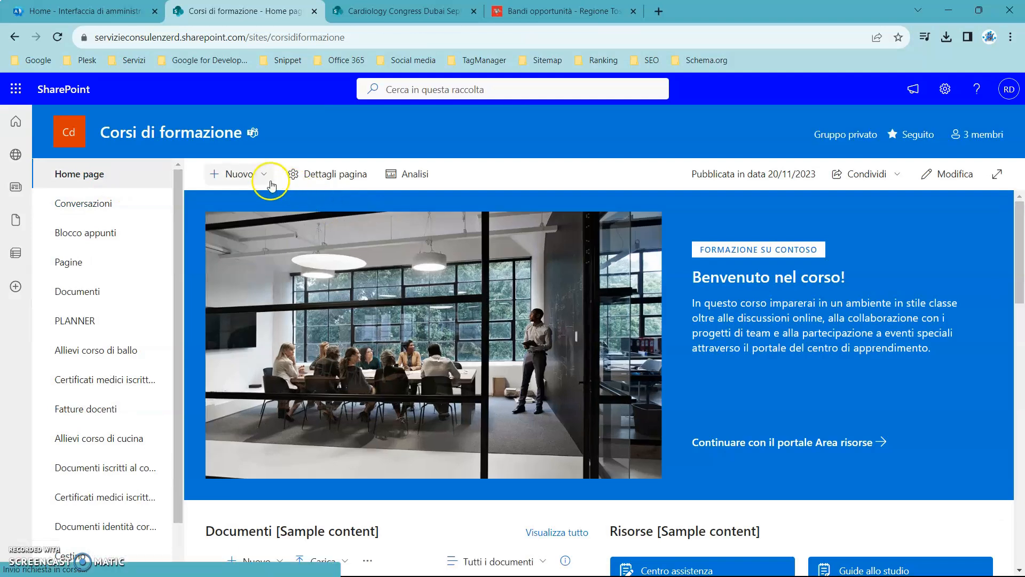
{"action": "left_click", "coordinate": [267, 177]}
{"action": "left_click", "coordinate": [256, 227]}
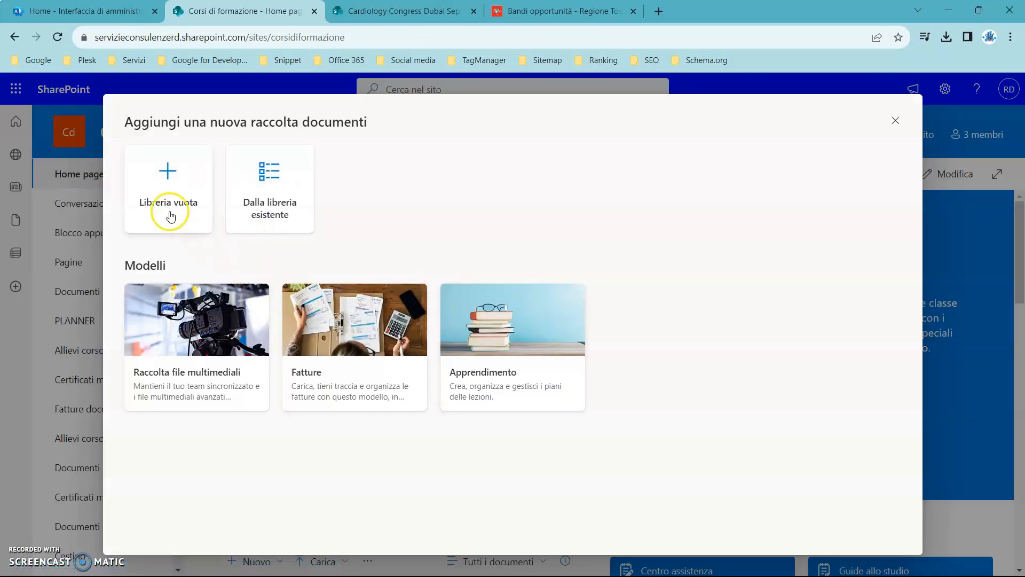
{"action": "left_click", "coordinate": [171, 210]}
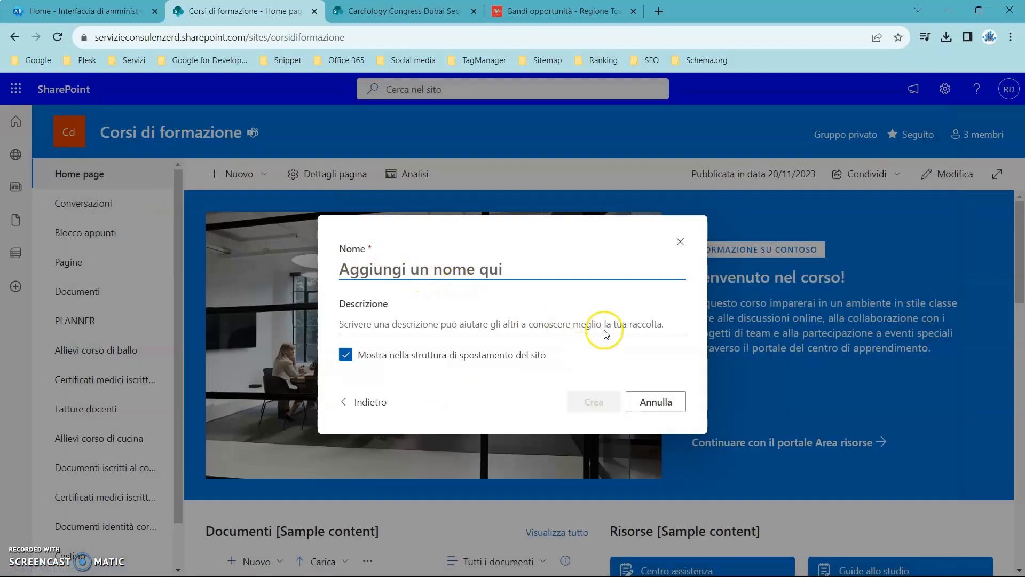
{"action": "type", "text": "Presentazione"}
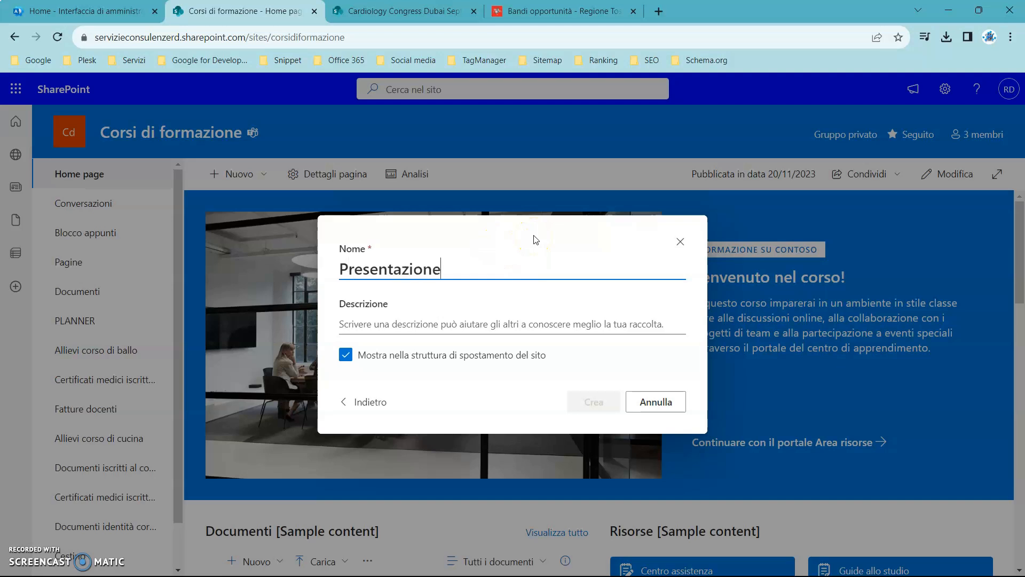
{"action": "type", "text": "de "}
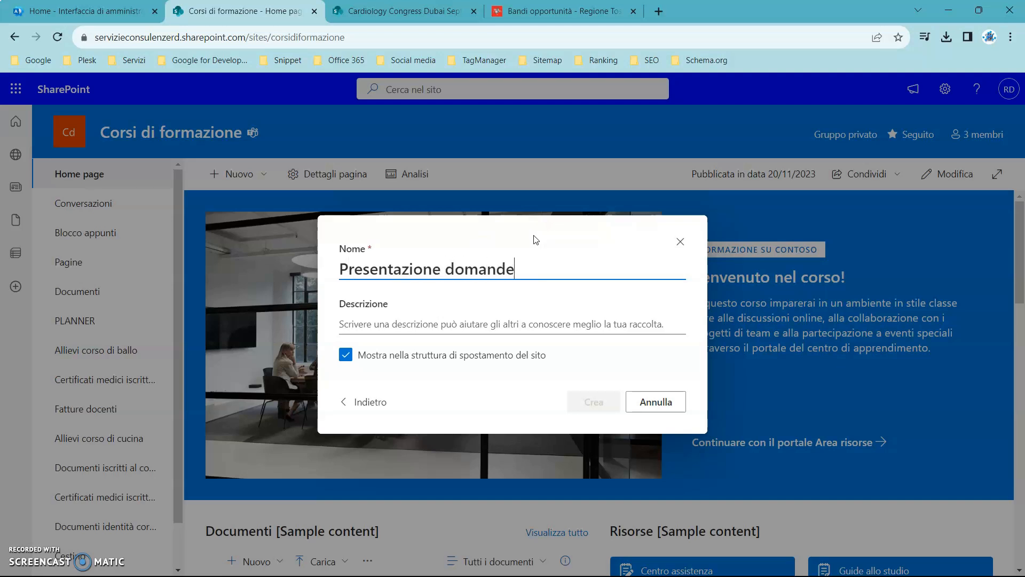
{"action": "type", "text": "finanziamento corsi"}
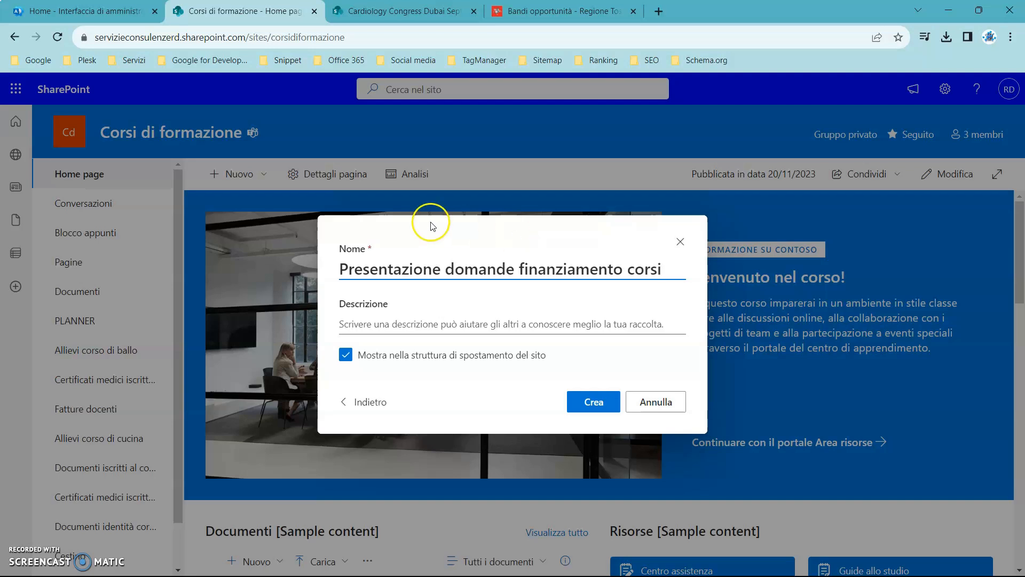
Step: Describe the library as "Raccolta documenti per adempimenti burocratici" and create it
{"action": "left_click", "coordinate": [445, 324]}
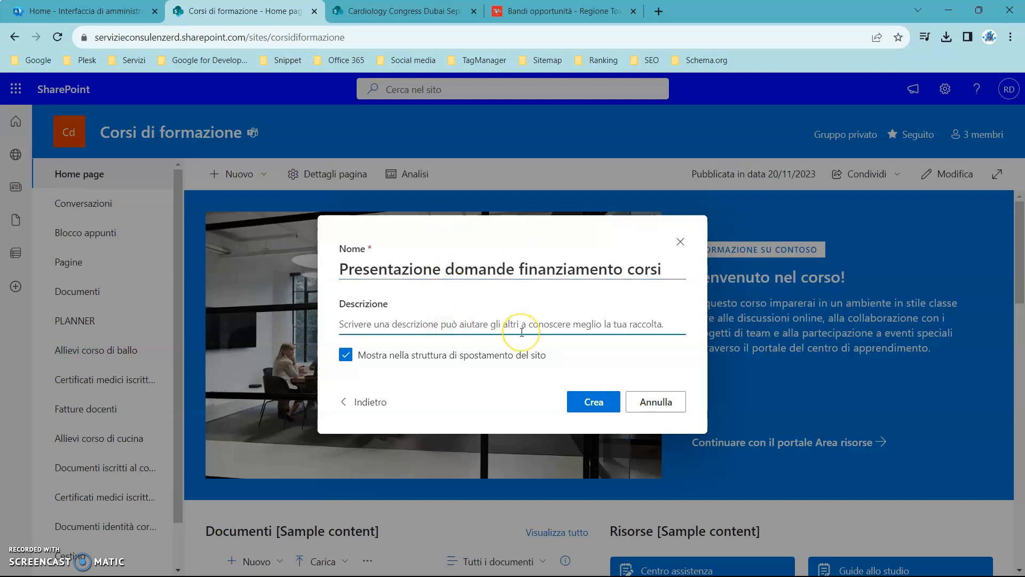
{"action": "type", "text": "Raccolta document"}
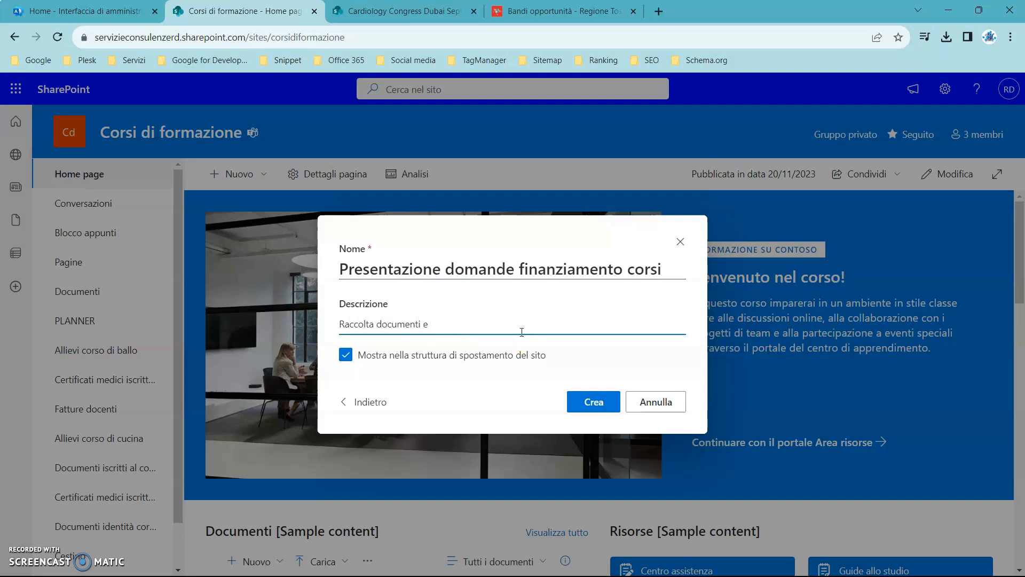
{"action": "type", "text": "i per adempimenti burocratici"}
{"action": "left_click", "coordinate": [592, 408]}
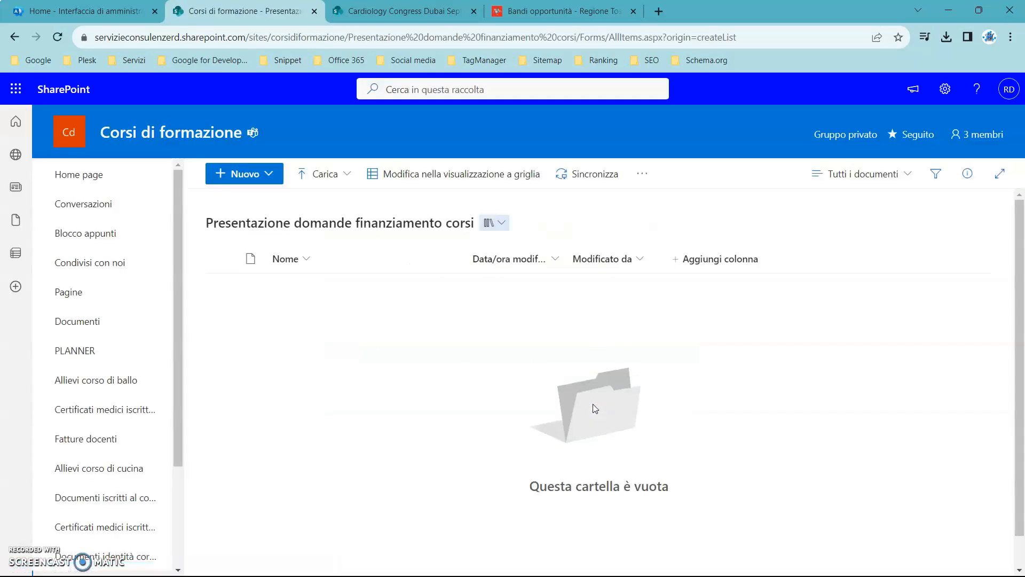
Step: Widen the "Data/ora modifica" and "Modificato da" columns of the new library
{"action": "left_click_drag", "start_coordinate": [567, 260], "coordinate": [593, 265]}
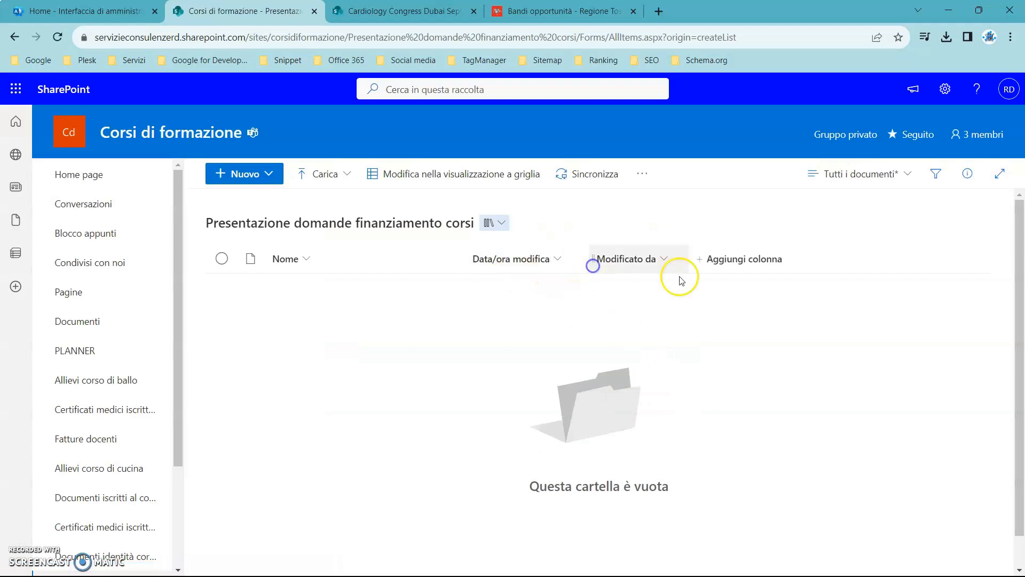
{"action": "left_click_drag", "start_coordinate": [688, 267], "coordinate": [697, 267]}
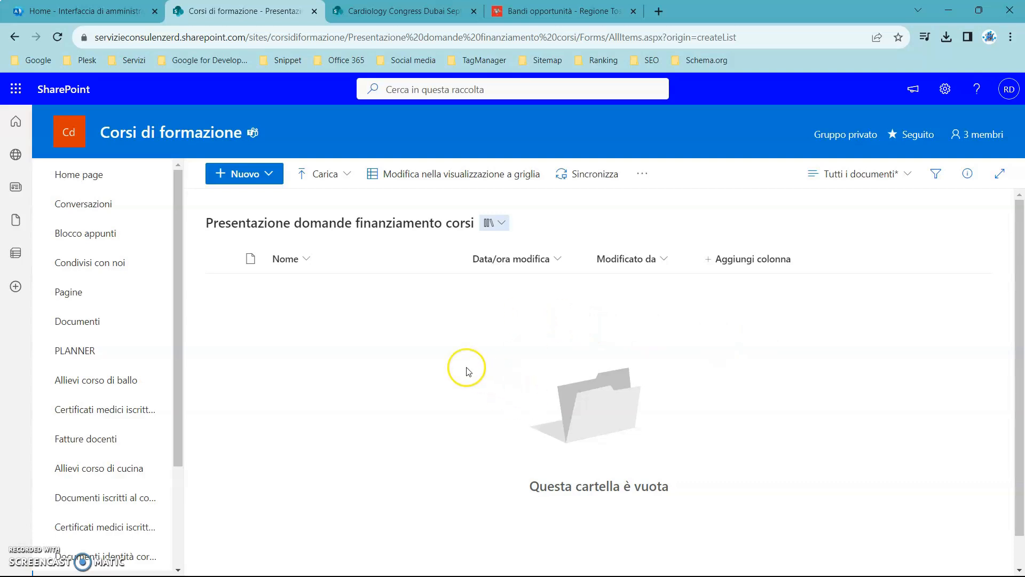
{"action": "left_click", "coordinate": [264, 174]}
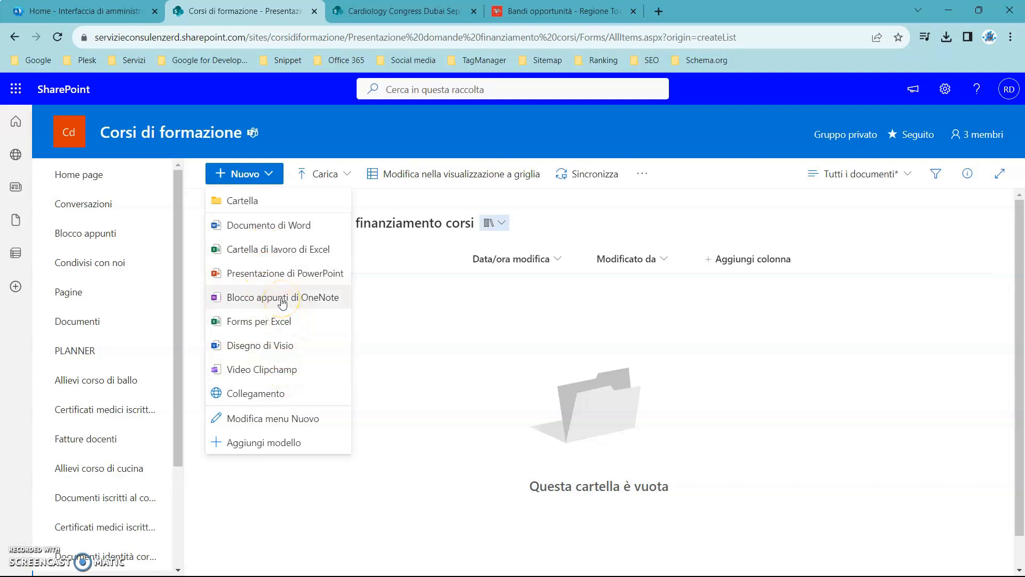
{"action": "left_click", "coordinate": [444, 315]}
{"action": "left_click", "coordinate": [346, 174]}
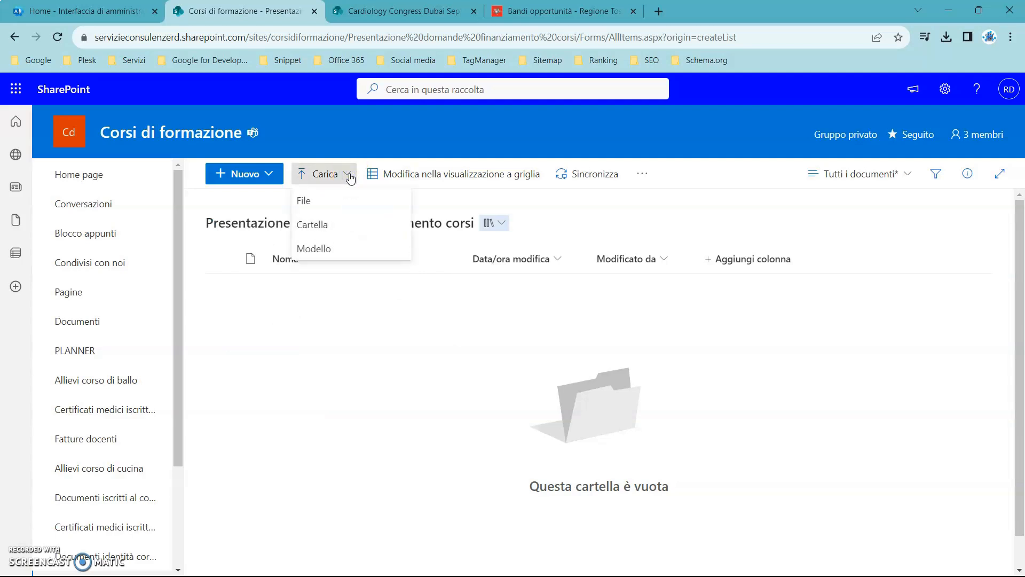
{"action": "left_click", "coordinate": [348, 203]}
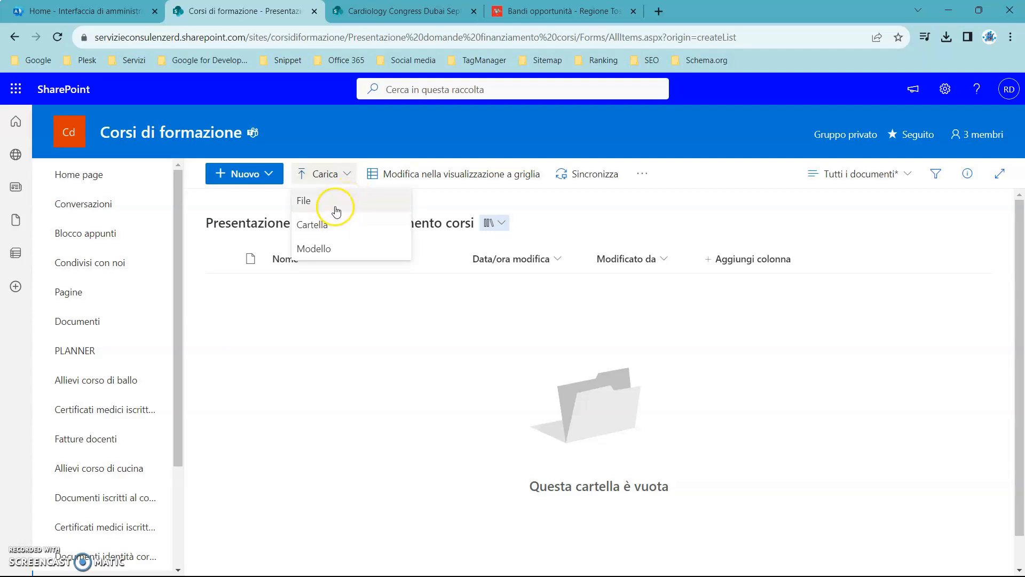
{"action": "left_click", "coordinate": [330, 201]}
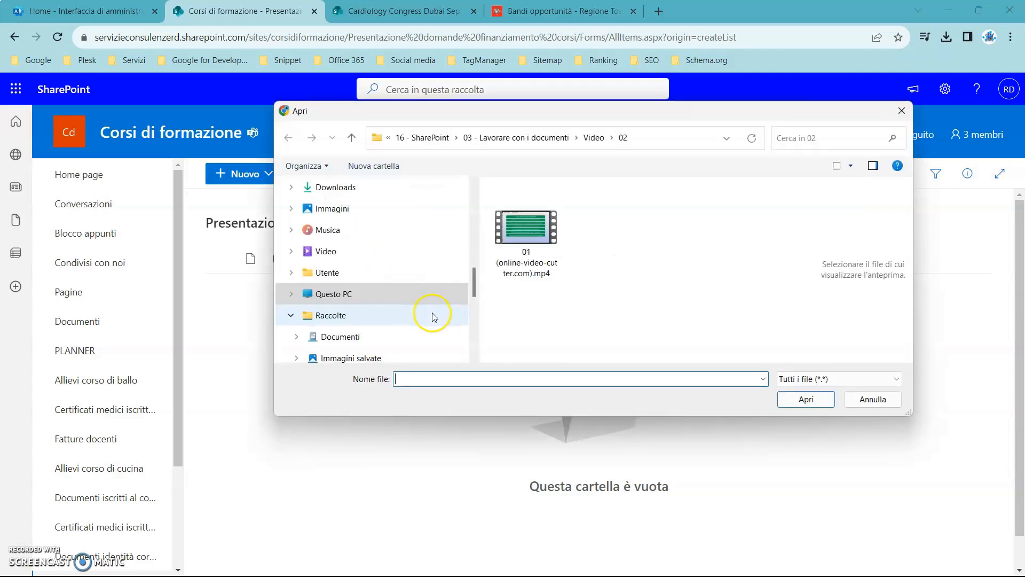
{"action": "scroll", "coordinate": [394, 214], "scroll_direction": "up", "scroll_amount": 6}
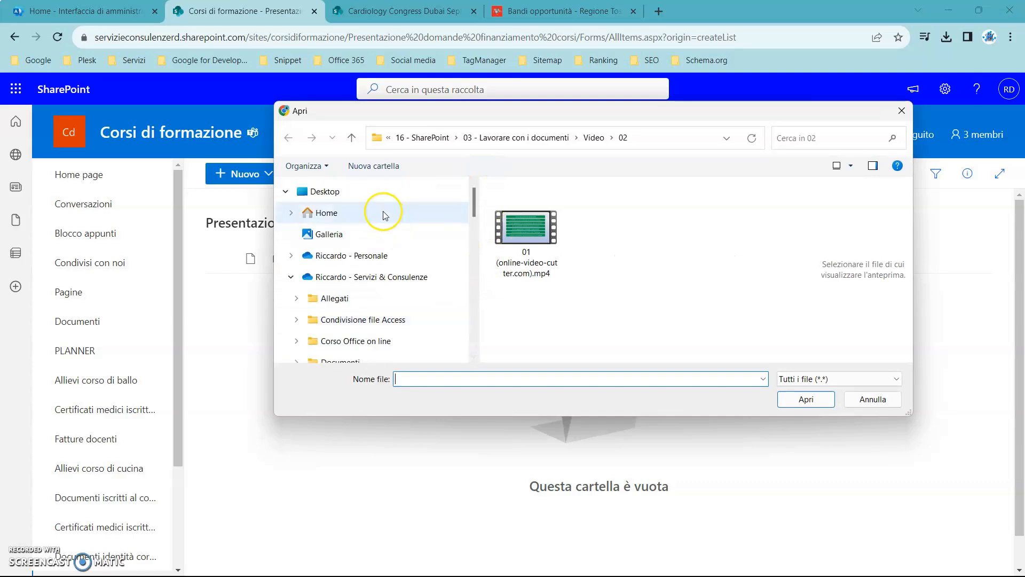
{"action": "left_click", "coordinate": [376, 199]}
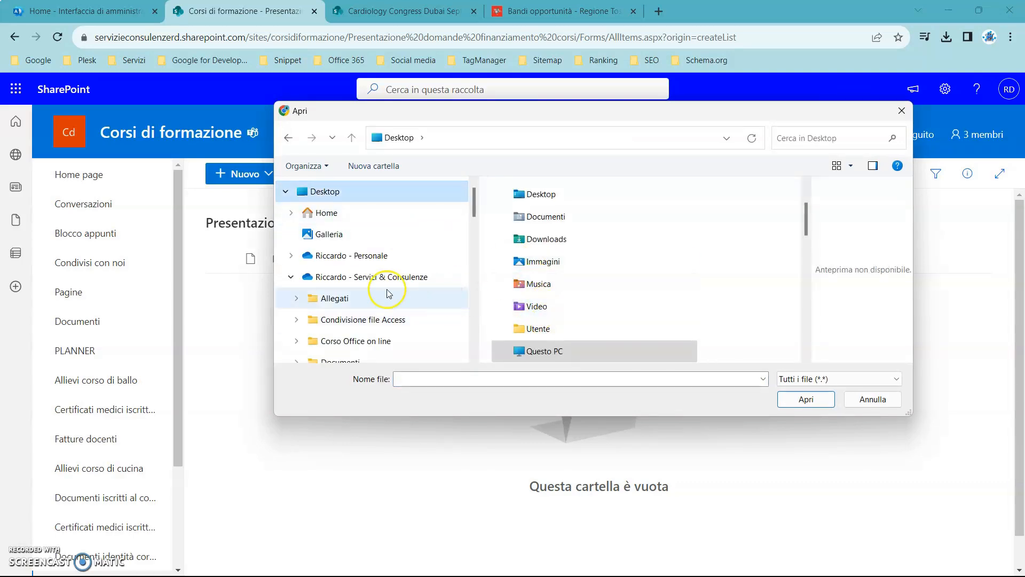
{"action": "scroll", "coordinate": [389, 293], "scroll_direction": "down", "scroll_amount": 1}
{"action": "scroll", "coordinate": [529, 256], "scroll_direction": "down", "scroll_amount": 3}
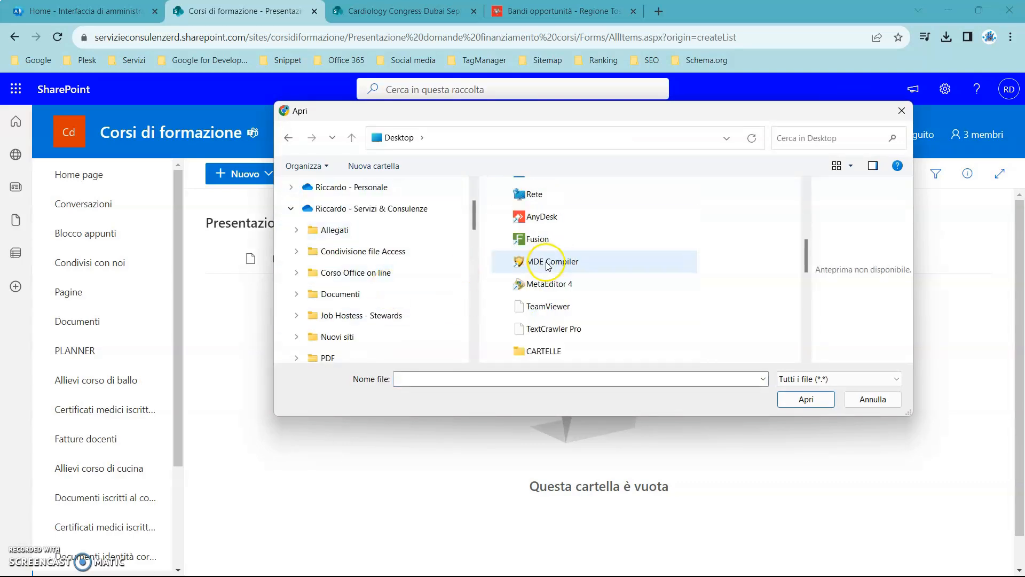
{"action": "scroll", "coordinate": [620, 327], "scroll_direction": "down", "scroll_amount": 2}
{"action": "left_click", "coordinate": [557, 241]}
{"action": "key", "text": "shift+Down"}
{"action": "key", "text": "shift+Down"}
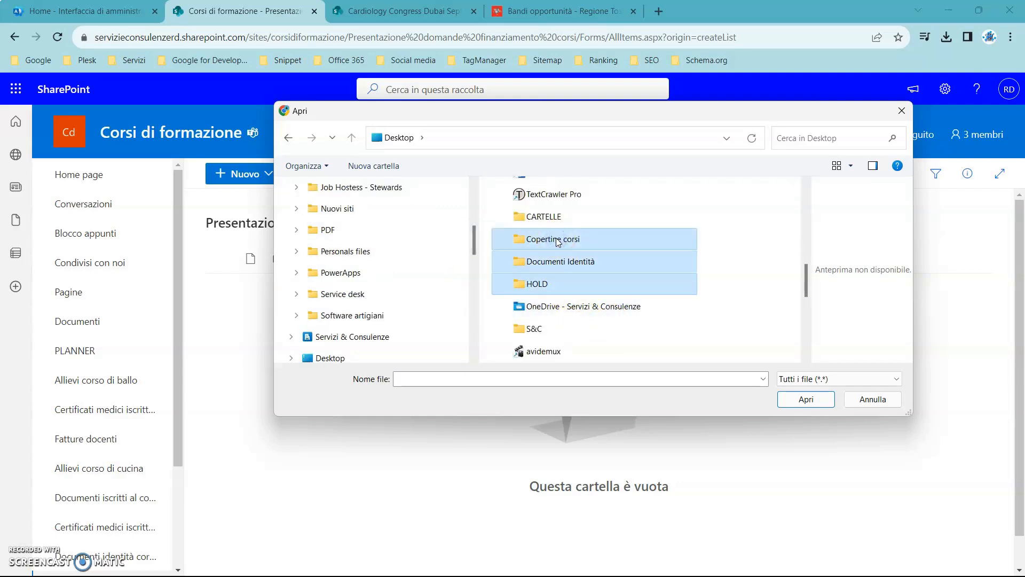
{"action": "left_click_drag", "start_coordinate": [556, 263], "coordinate": [605, 283]}
{"action": "left_click", "coordinate": [901, 111]}
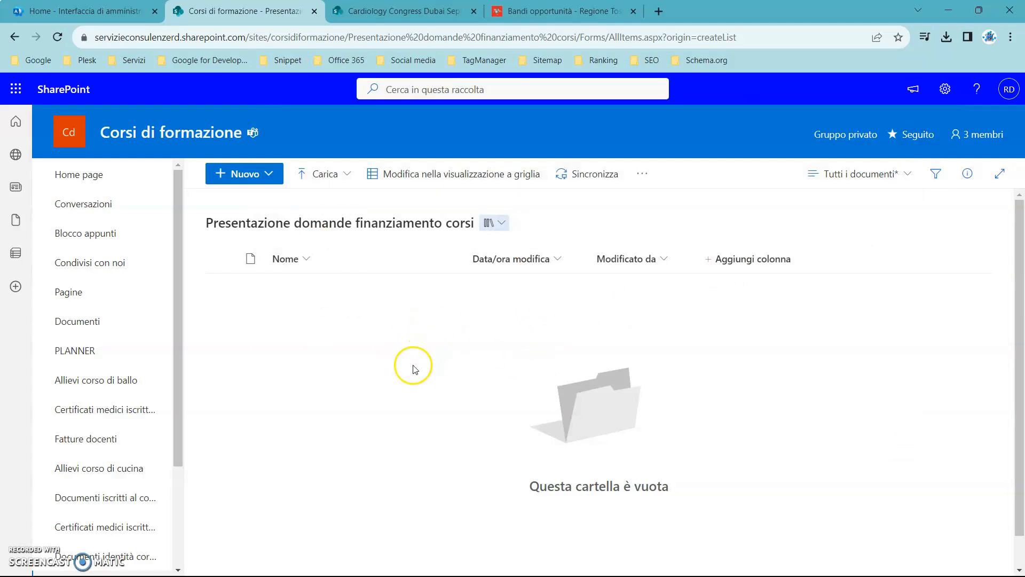
Step: Create a Word document in the library and enter the text "Documenti per adempimenti partecipazione bandi corsi di formazione"
{"action": "left_click", "coordinate": [268, 177]}
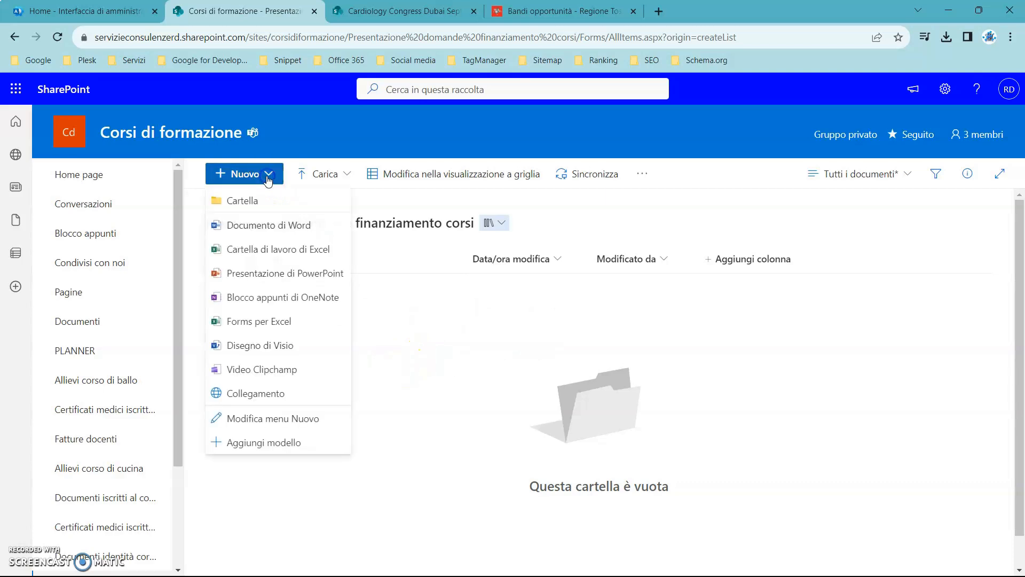
{"action": "left_click", "coordinate": [272, 224]}
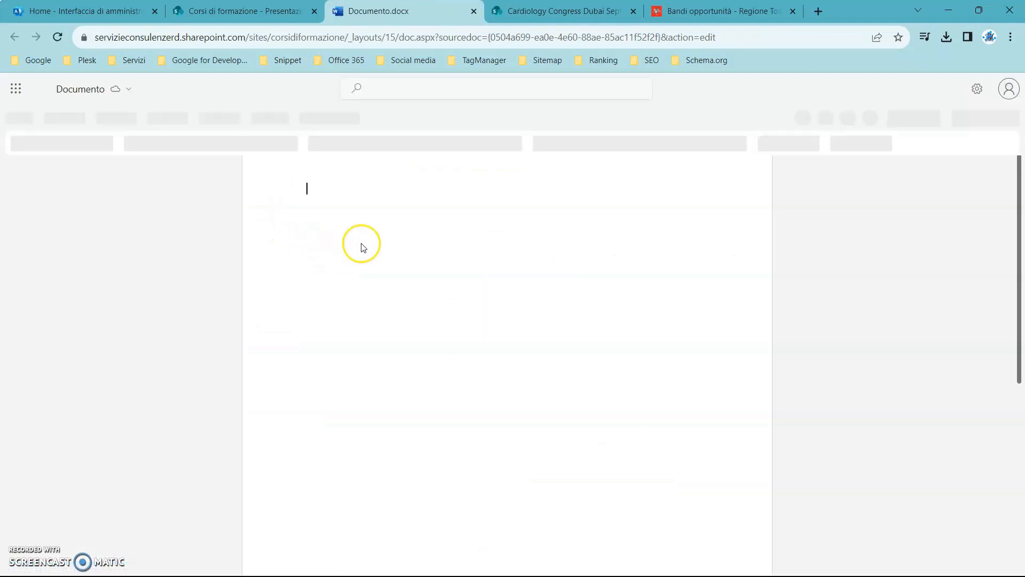
{"action": "type", "text": "Docu"}
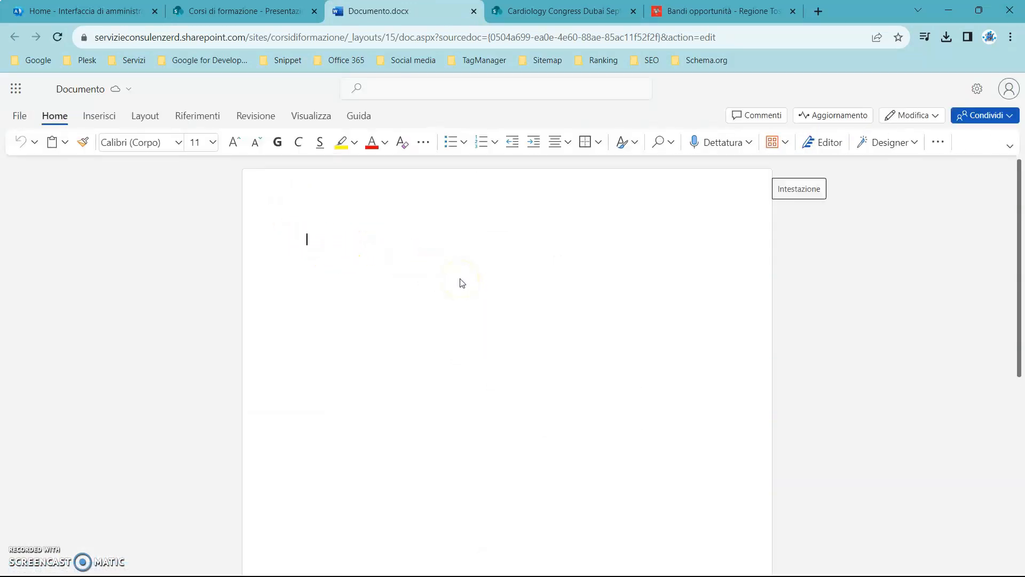
{"action": "type", "text": "menti per adempimenti"}
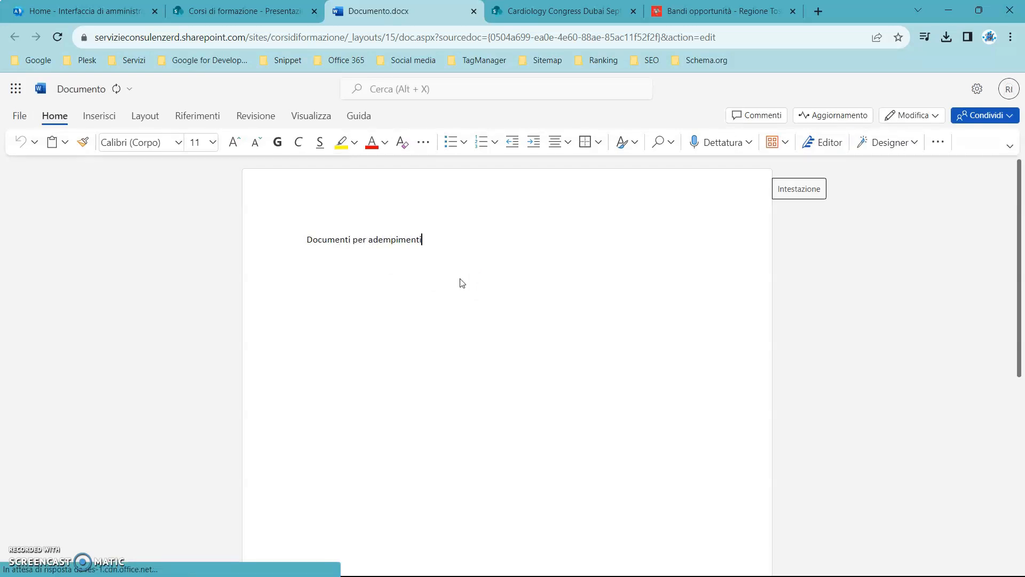
{"action": "type", "text": " parteci"}
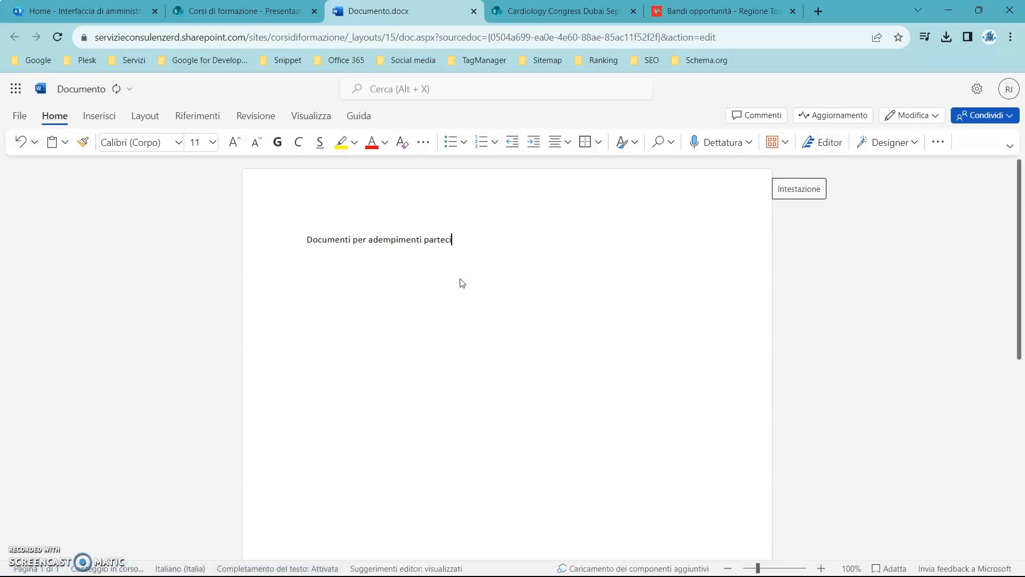
{"action": "type", "text": "pazione bandi corsi di formazione"}
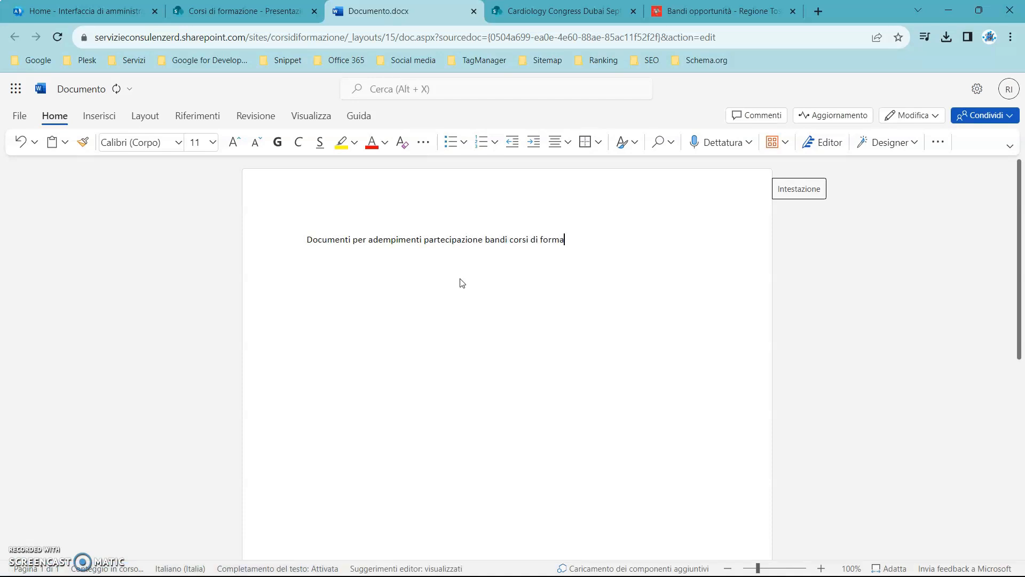
Step: Start a numbered list below the heading text with "Documenti di identità" as the first item, correcting its spelling
{"action": "key", "text": "Return"}
{"action": "type", "text": "1.Docume"}
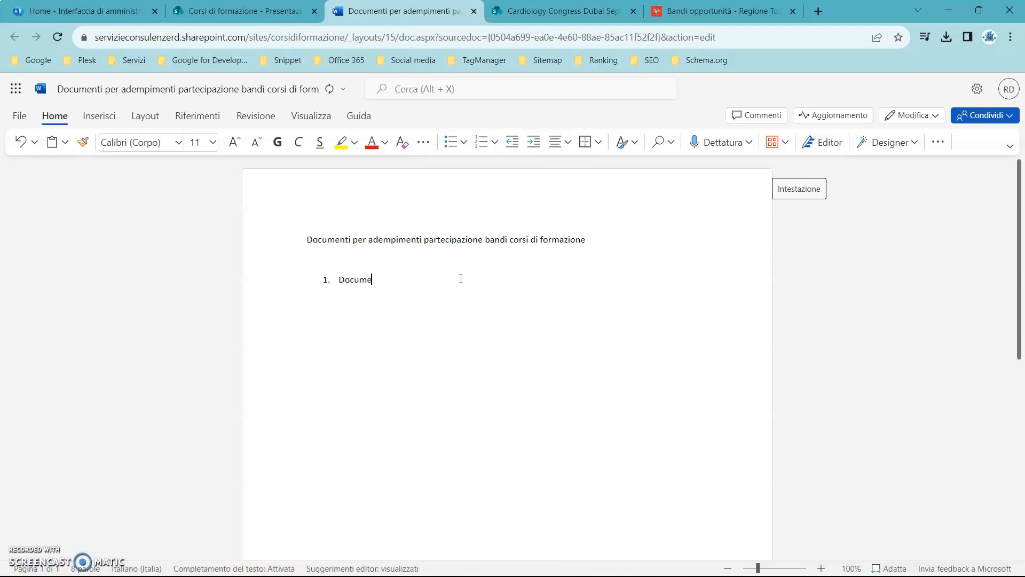
{"action": "type", "text": "nti di inden"}
{"action": "key", "text": "BackSpace"}
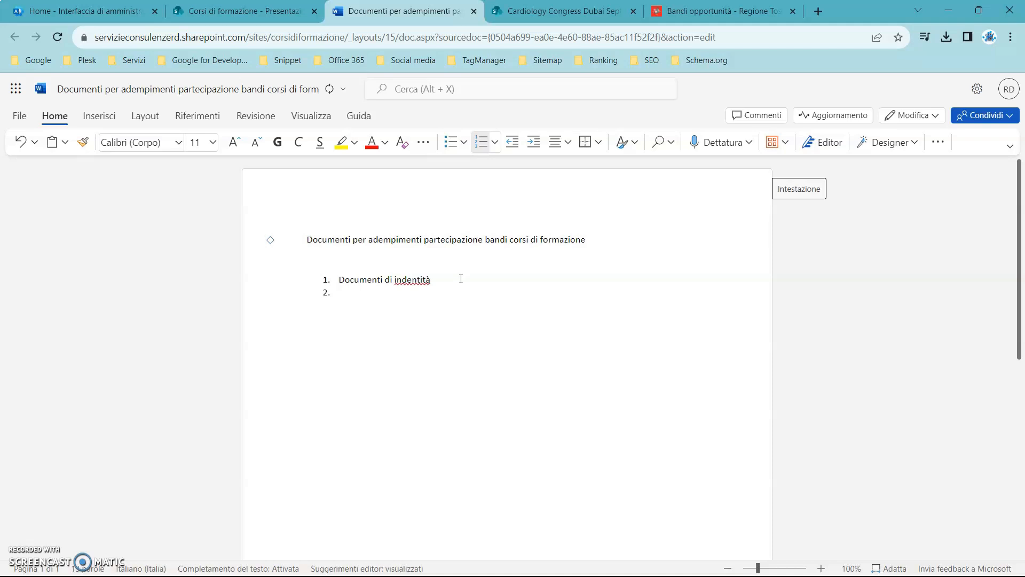
{"action": "left_click", "coordinate": [406, 278]}
{"action": "left_click", "coordinate": [411, 323]}
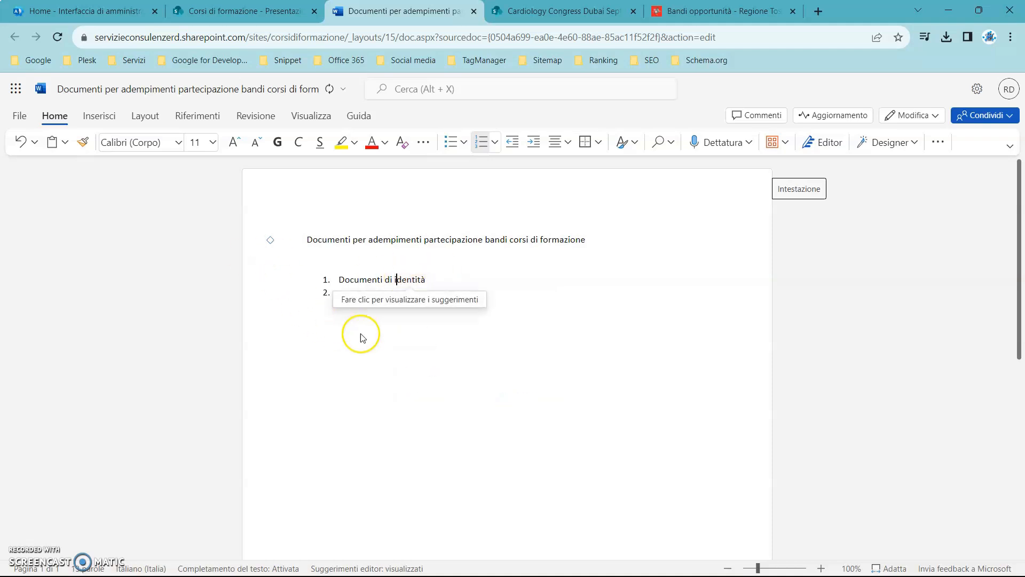
Step: Add "Dati relativi all'azienda" as the second list item and close the Word document
{"action": "left_click", "coordinate": [345, 290]}
{"action": "type", "text": "D"}
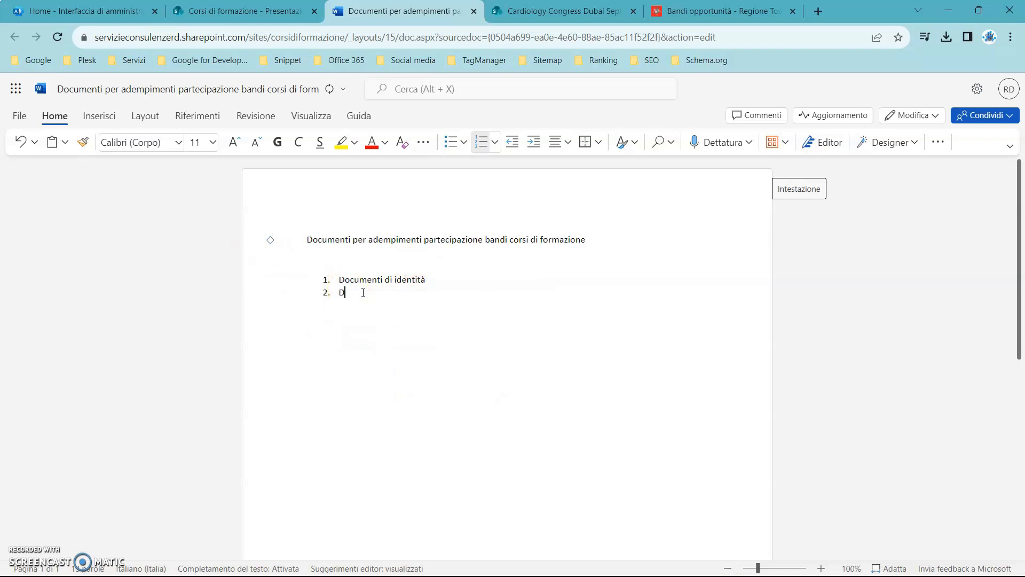
{"action": "type", "text": "ati relativi all'azienda"}
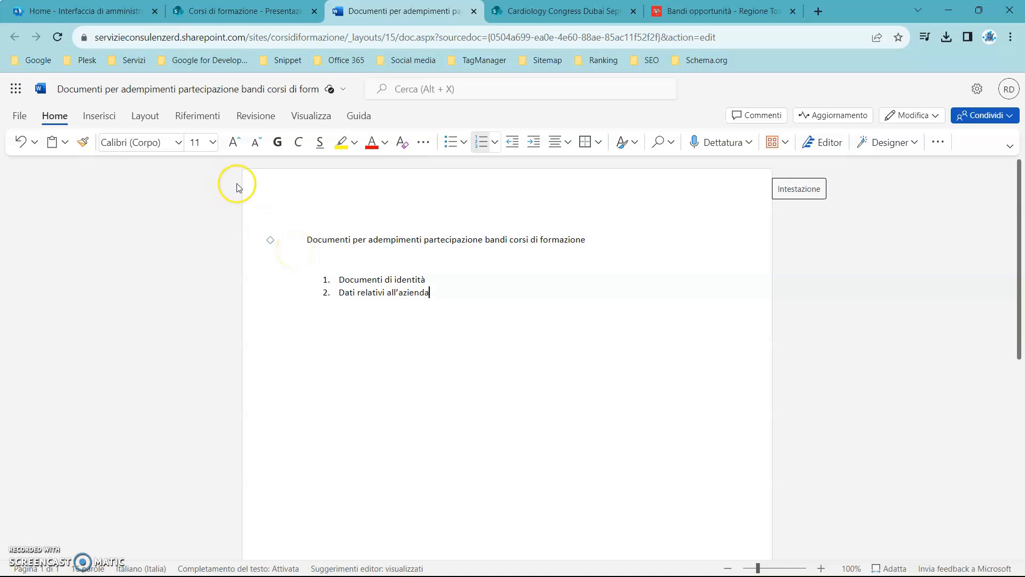
{"action": "left_click", "coordinate": [474, 12]}
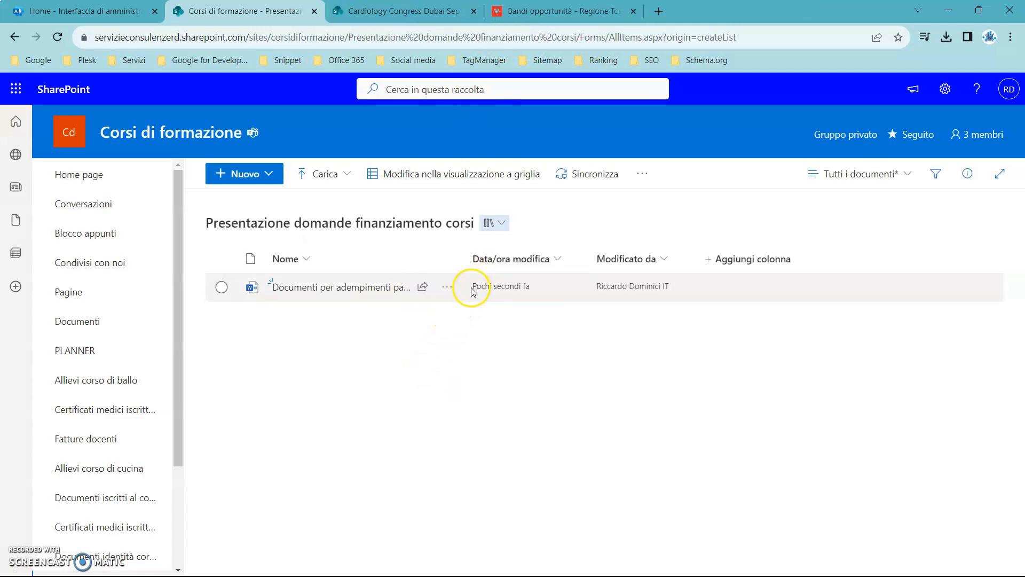
Step: Widen the library's "Nome" column and rename the Word document as "Documenti per adempimenti"
{"action": "left_click_drag", "start_coordinate": [467, 265], "coordinate": [518, 267]}
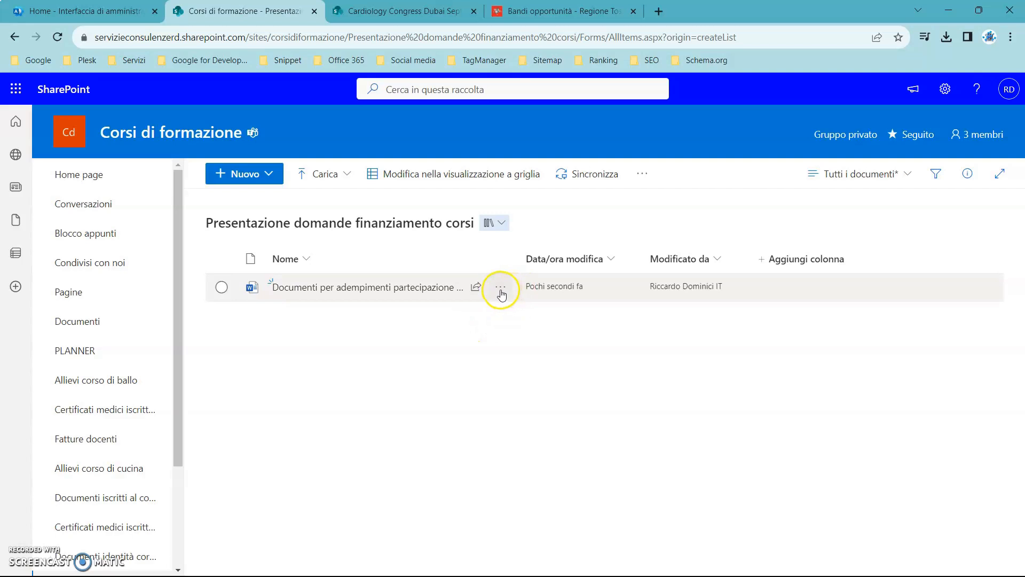
{"action": "left_click", "coordinate": [501, 289]}
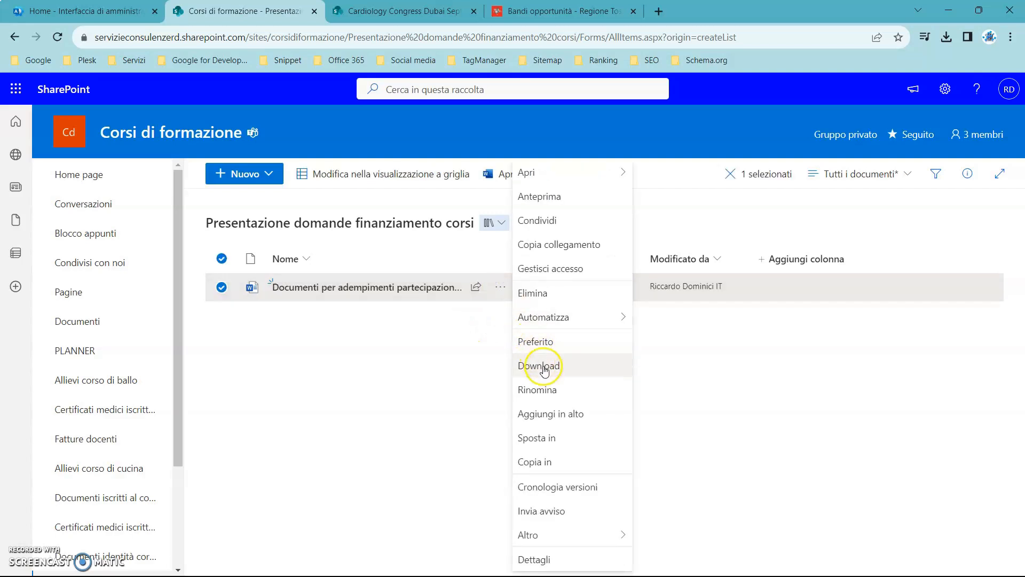
{"action": "left_click", "coordinate": [537, 390]}
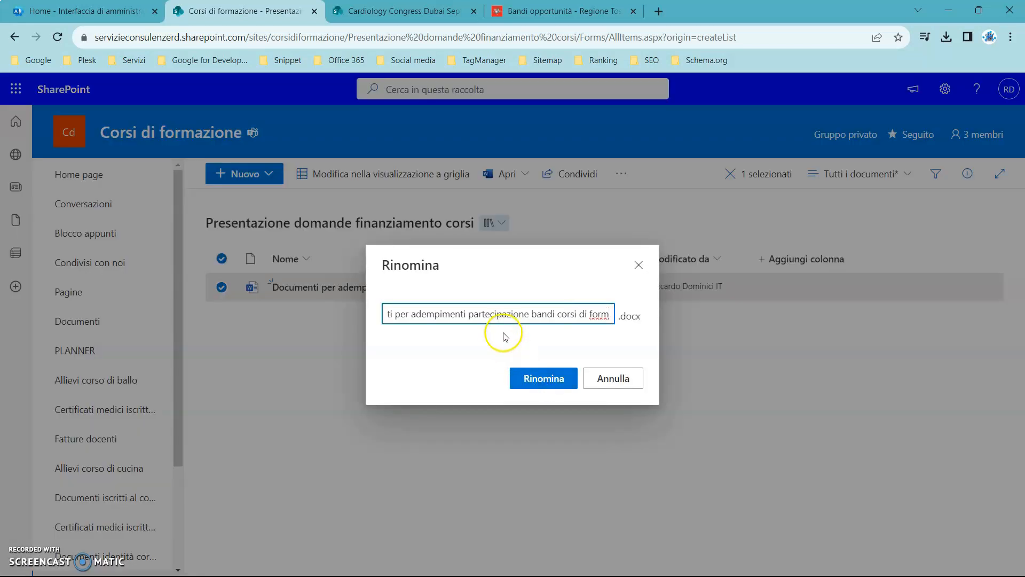
{"action": "left_click_drag", "start_coordinate": [469, 312], "coordinate": [658, 313]}
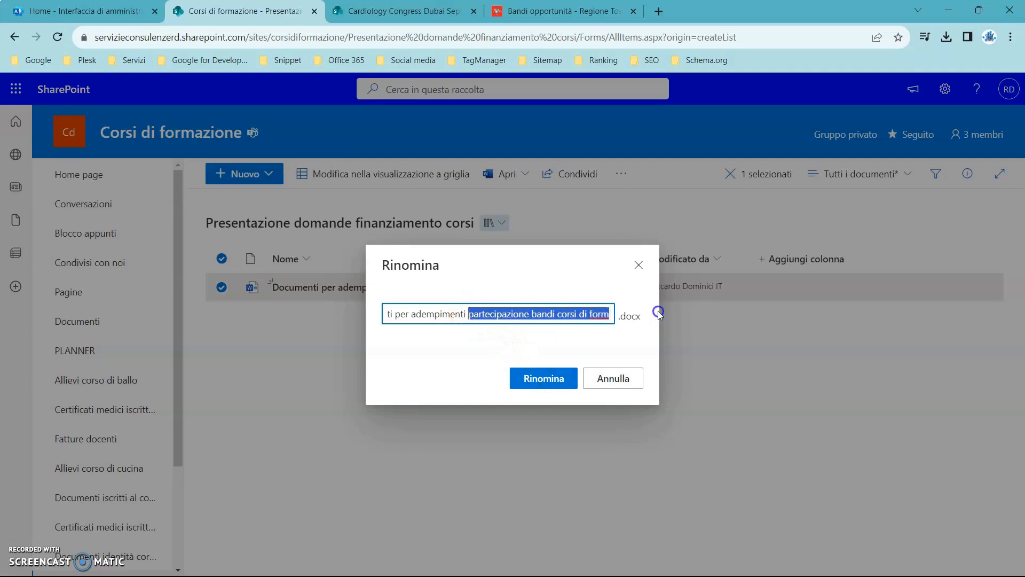
{"action": "key", "text": "BackSpace"}
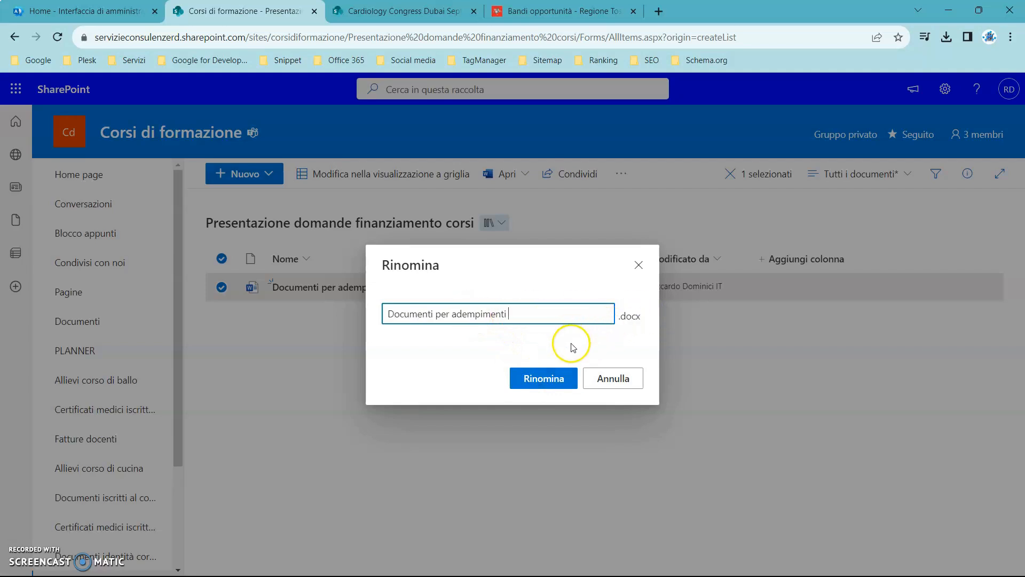
{"action": "left_click", "coordinate": [545, 378]}
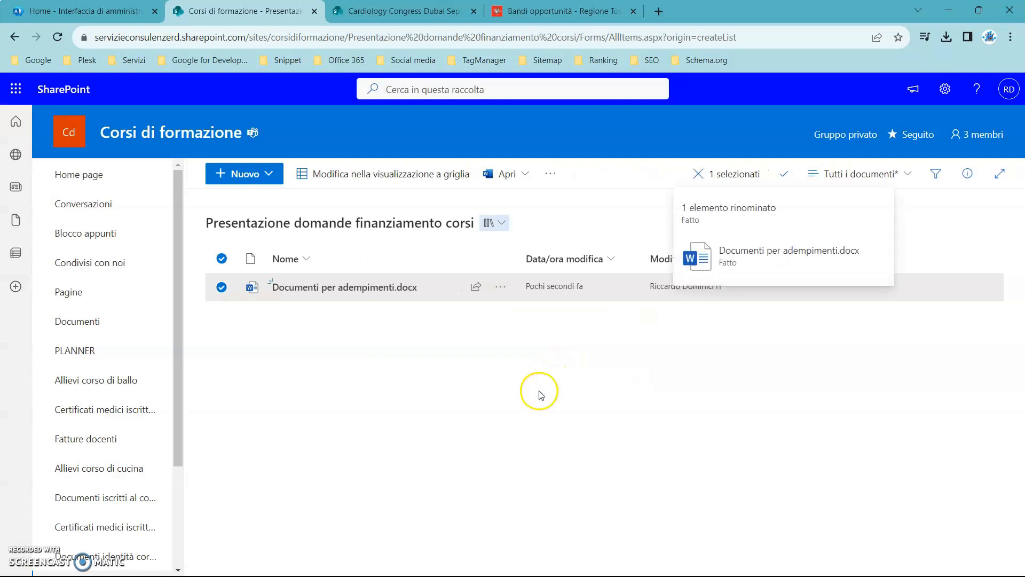
Step: Copy the web address of the Regione Toscana Por Fse 2014-2020 calls page and return to the document library
{"action": "left_click", "coordinate": [267, 174]}
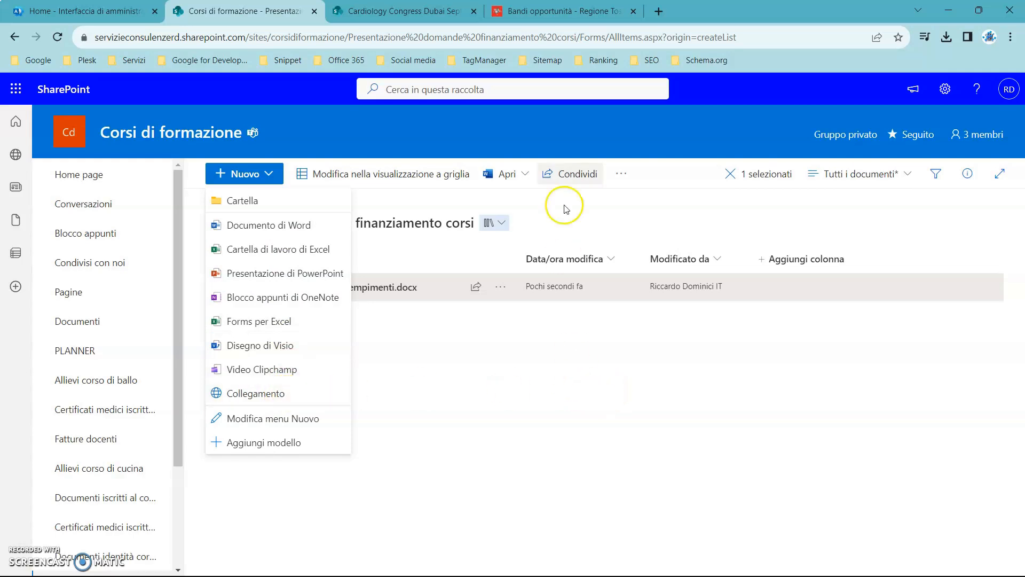
{"action": "left_click", "coordinate": [546, 17]}
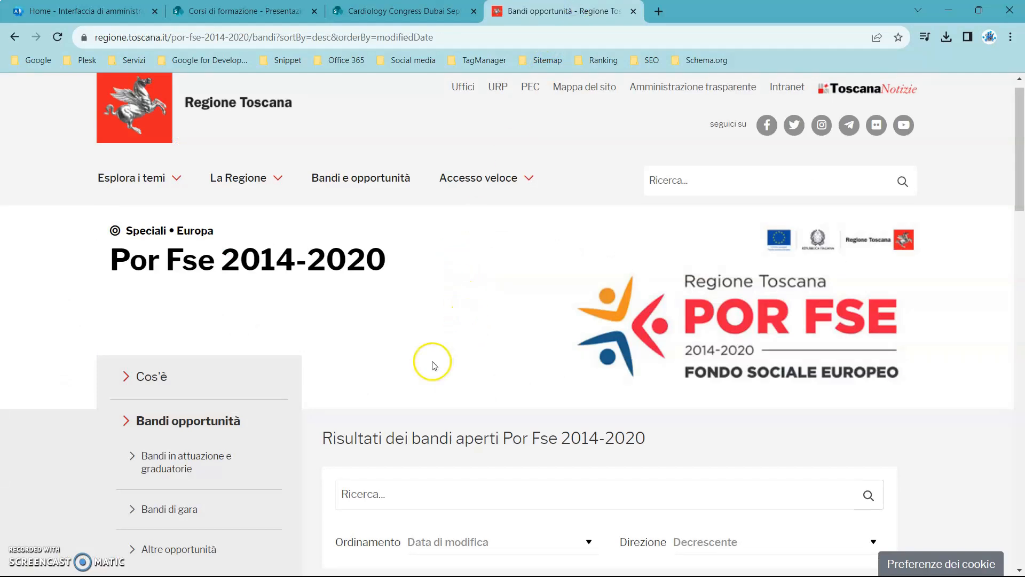
{"action": "scroll", "coordinate": [431, 362], "scroll_direction": "down", "scroll_amount": 1}
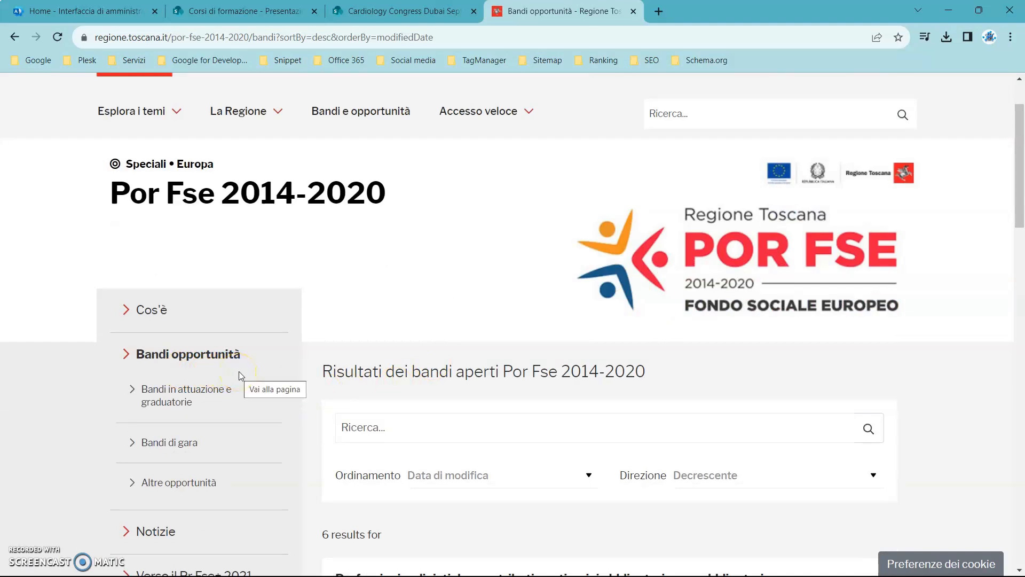
{"action": "scroll", "coordinate": [314, 176], "scroll_direction": "up", "scroll_amount": 2}
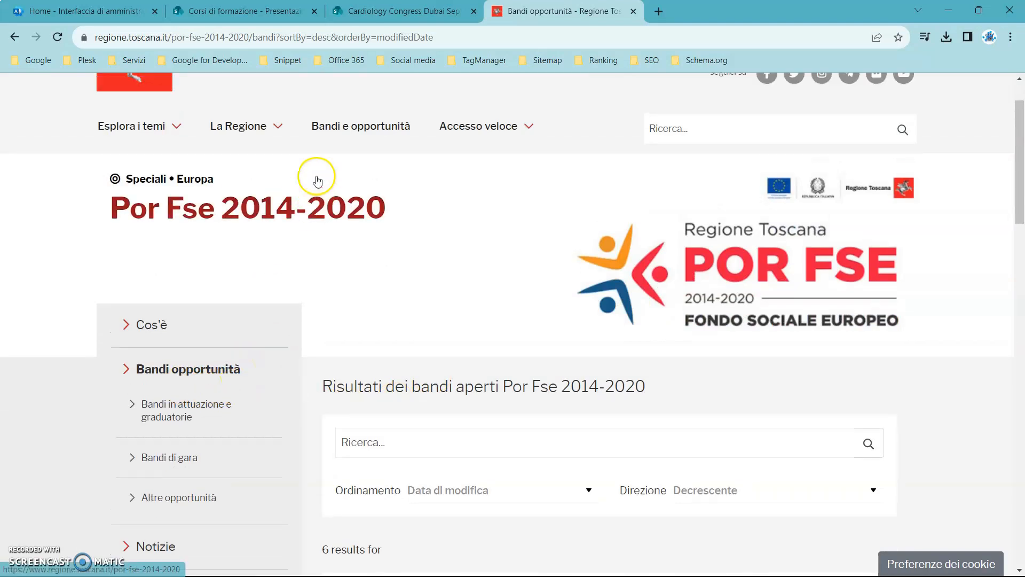
{"action": "left_click", "coordinate": [459, 41]}
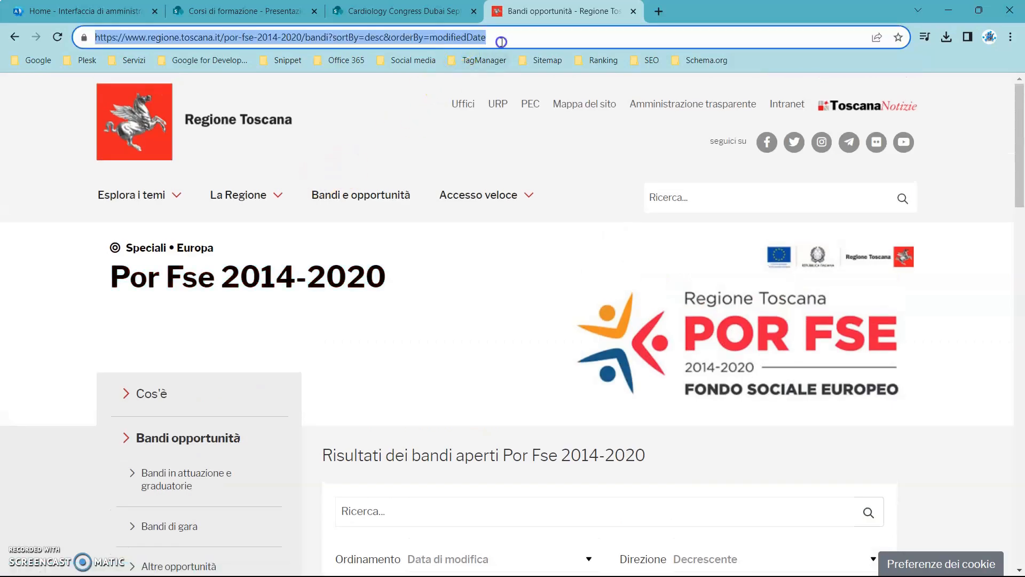
{"action": "left_click", "coordinate": [406, 11]}
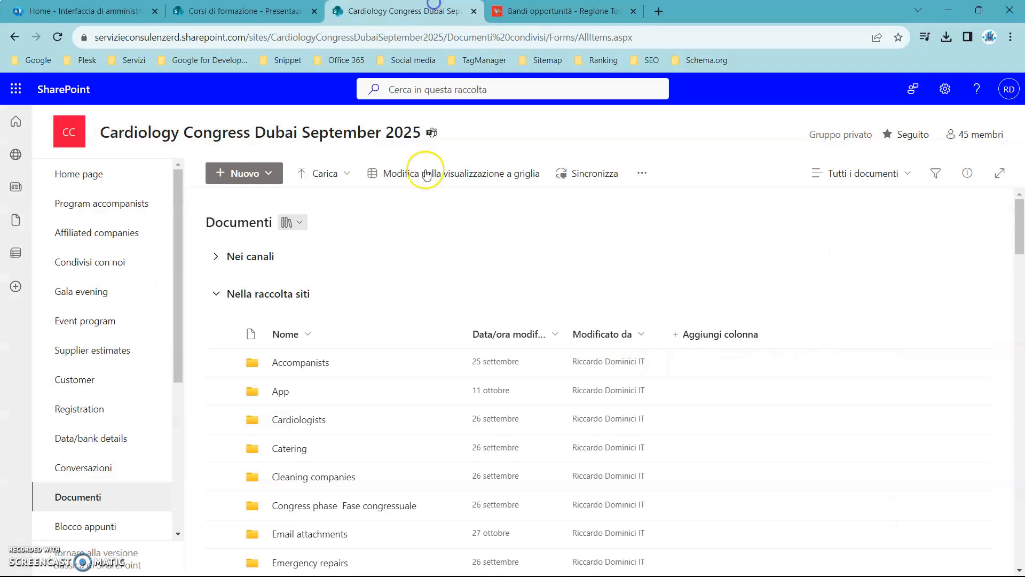
{"action": "left_click", "coordinate": [253, 10]}
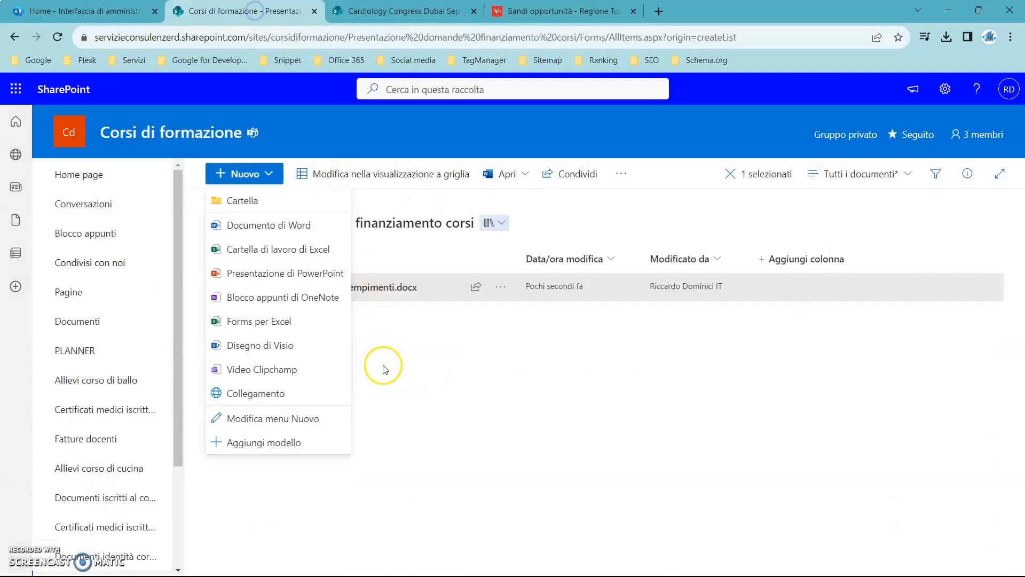
Step: Create a link in the library to the copied Regione Toscana address and name it "Bandi Regione Toscana"
{"action": "left_click", "coordinate": [277, 395]}
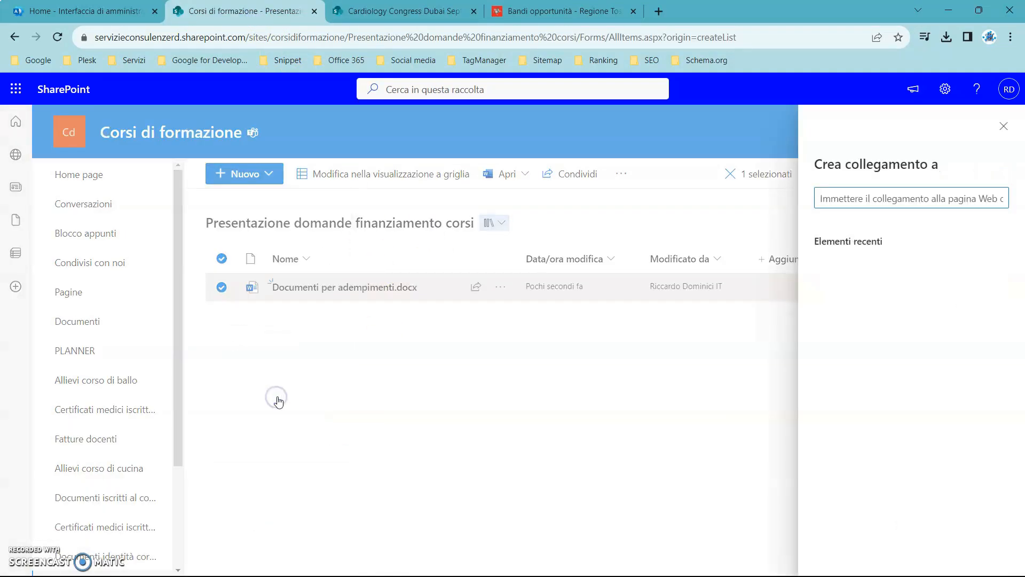
{"action": "key", "text": "ctrl+v"}
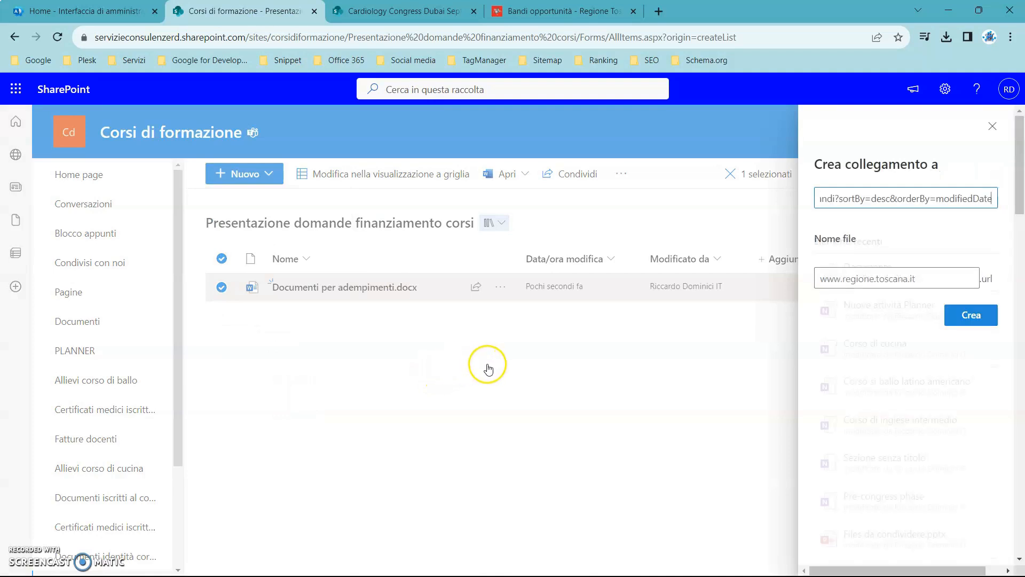
{"action": "left_click", "coordinate": [903, 279]}
{"action": "left_click_drag", "start_coordinate": [915, 280], "coordinate": [803, 282]}
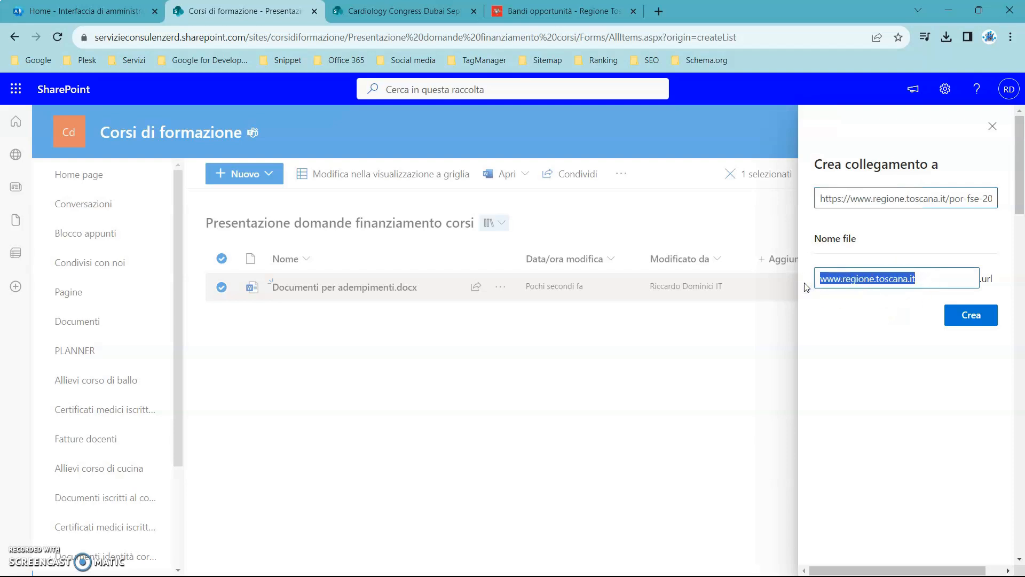
{"action": "type", "text": "F"}
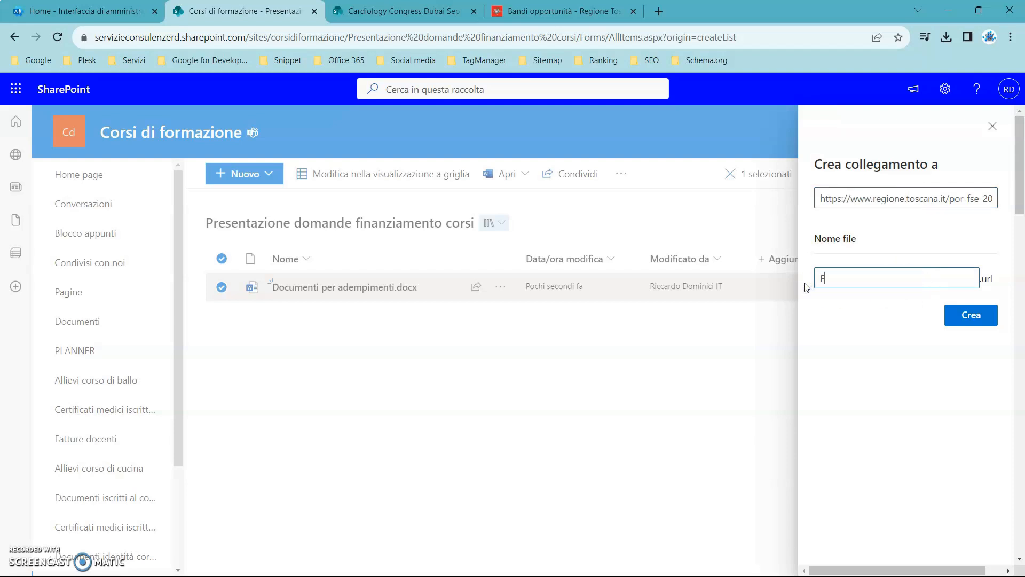
{"action": "type", "text": "SE Regione t"}
{"action": "key", "text": "ctrl+a"}
{"action": "key", "text": "BackSpace"}
{"action": "type", "text": "Bandi Regione Toscana"}
{"action": "left_click", "coordinate": [980, 324]}
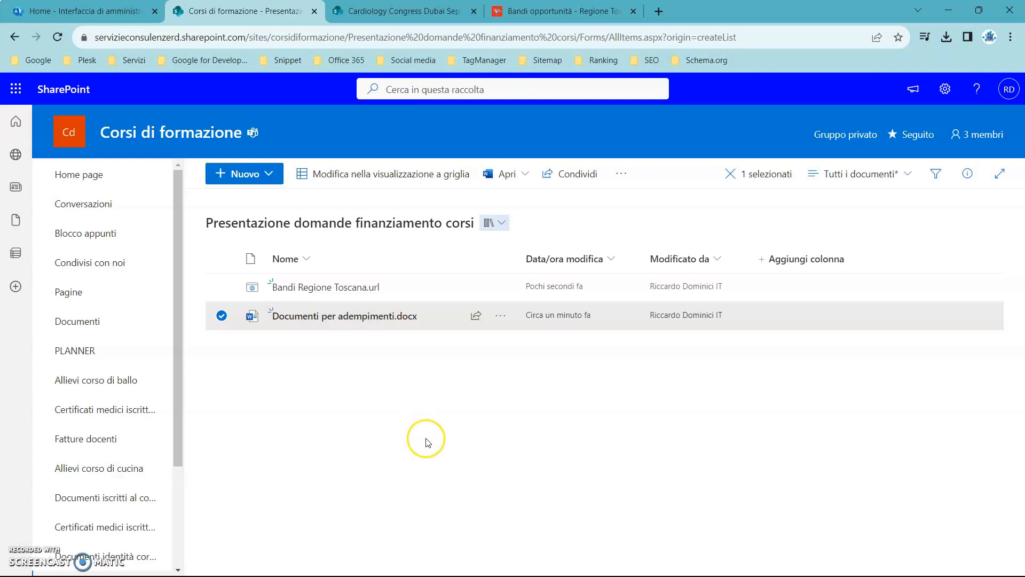
Step: Switch to the PowerPoint presentation 00 - Index.pptx and start its slide show
{"action": "key", "text": "super+Tab"}
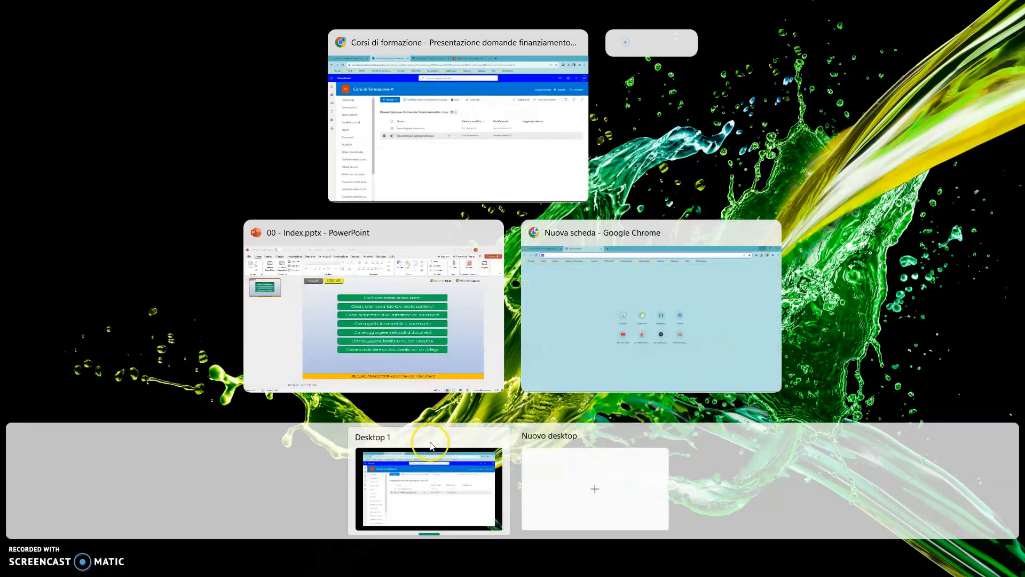
{"action": "left_click", "coordinate": [476, 341]}
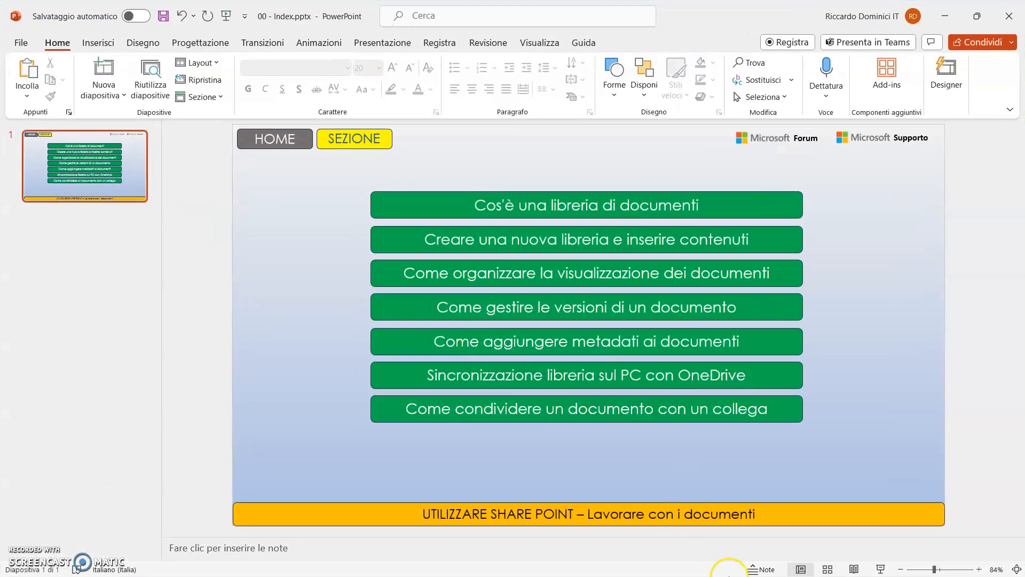
{"action": "left_click", "coordinate": [884, 569]}
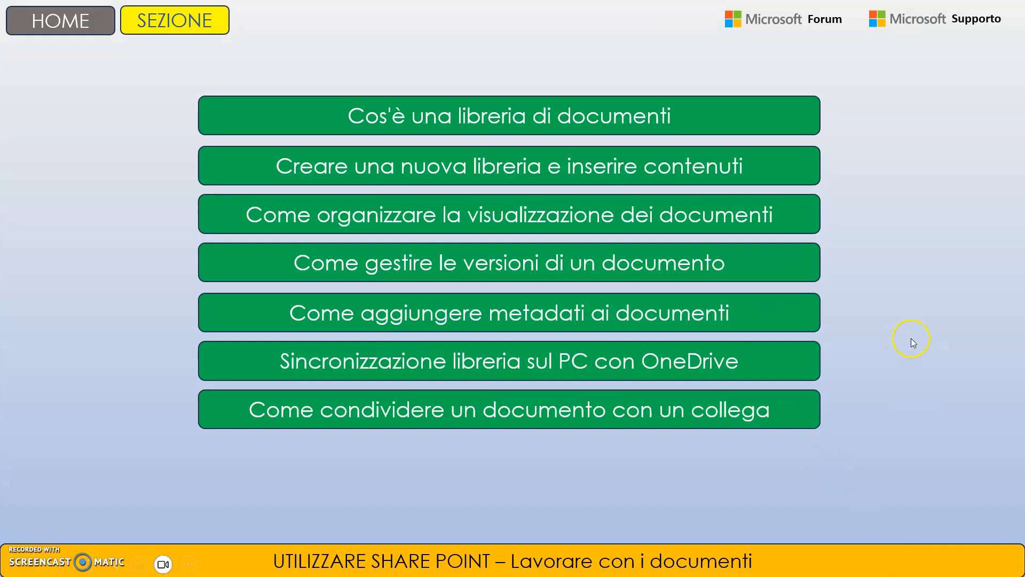